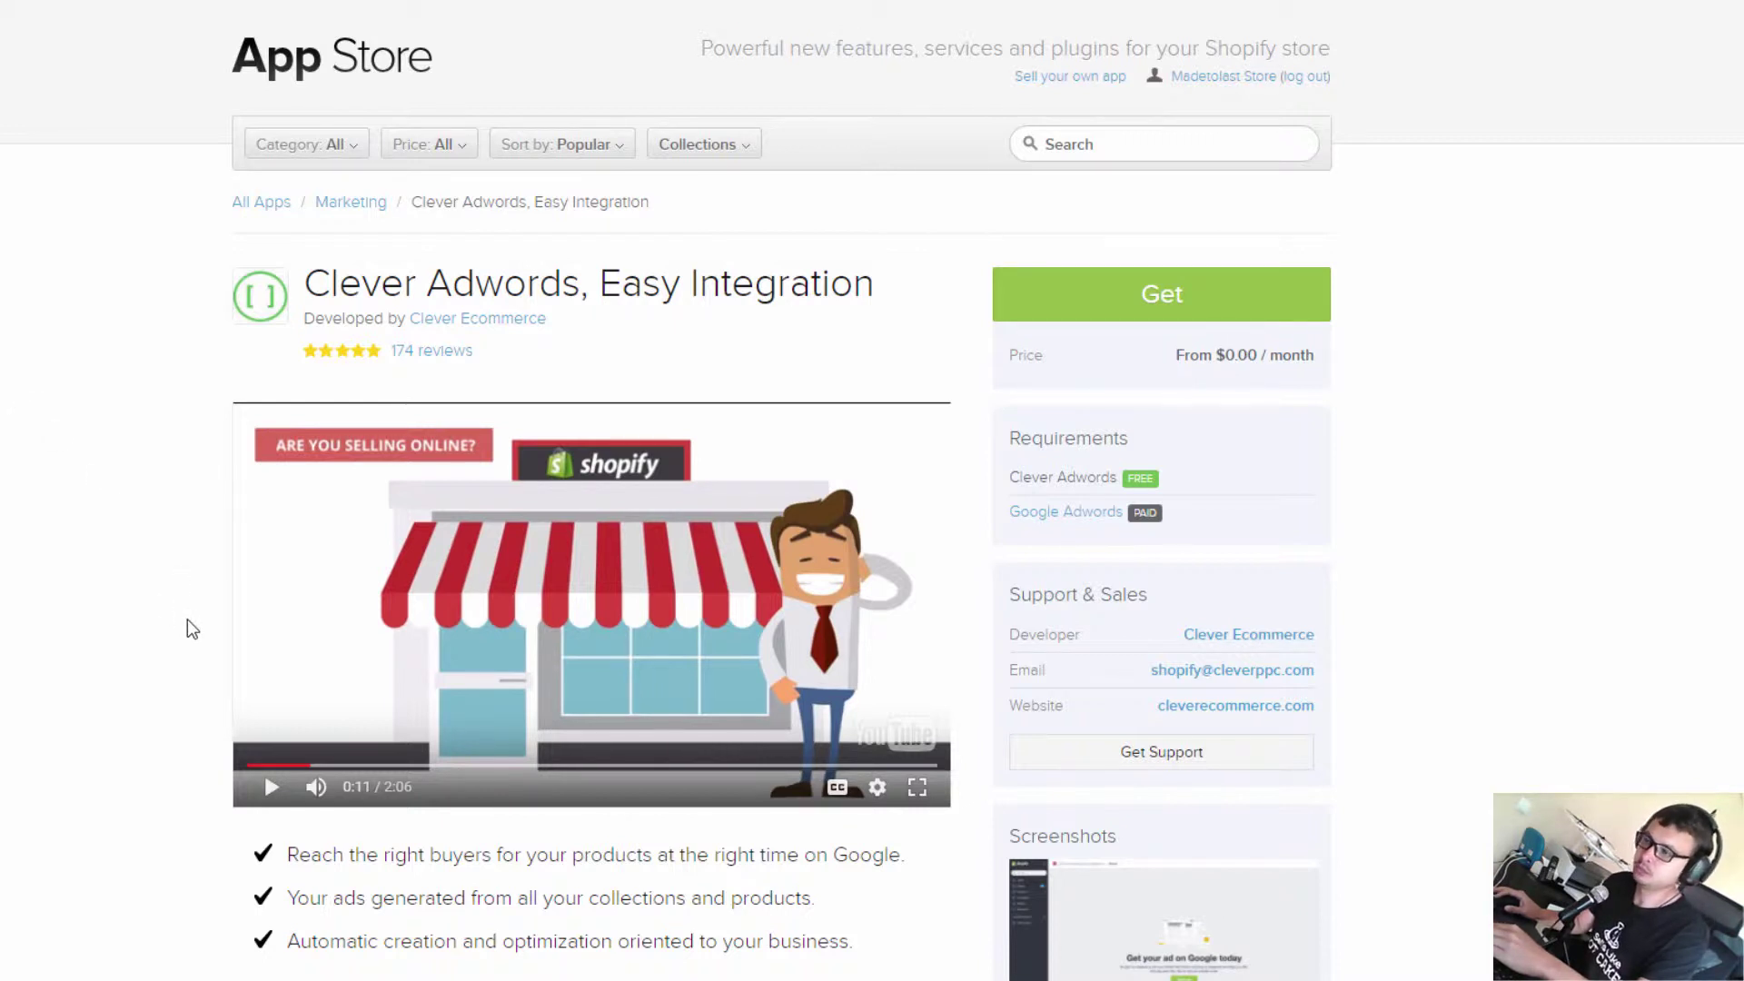
- Skip the promo video through scenes 2, 3, 4 and 5 along its progress bar
key(5)
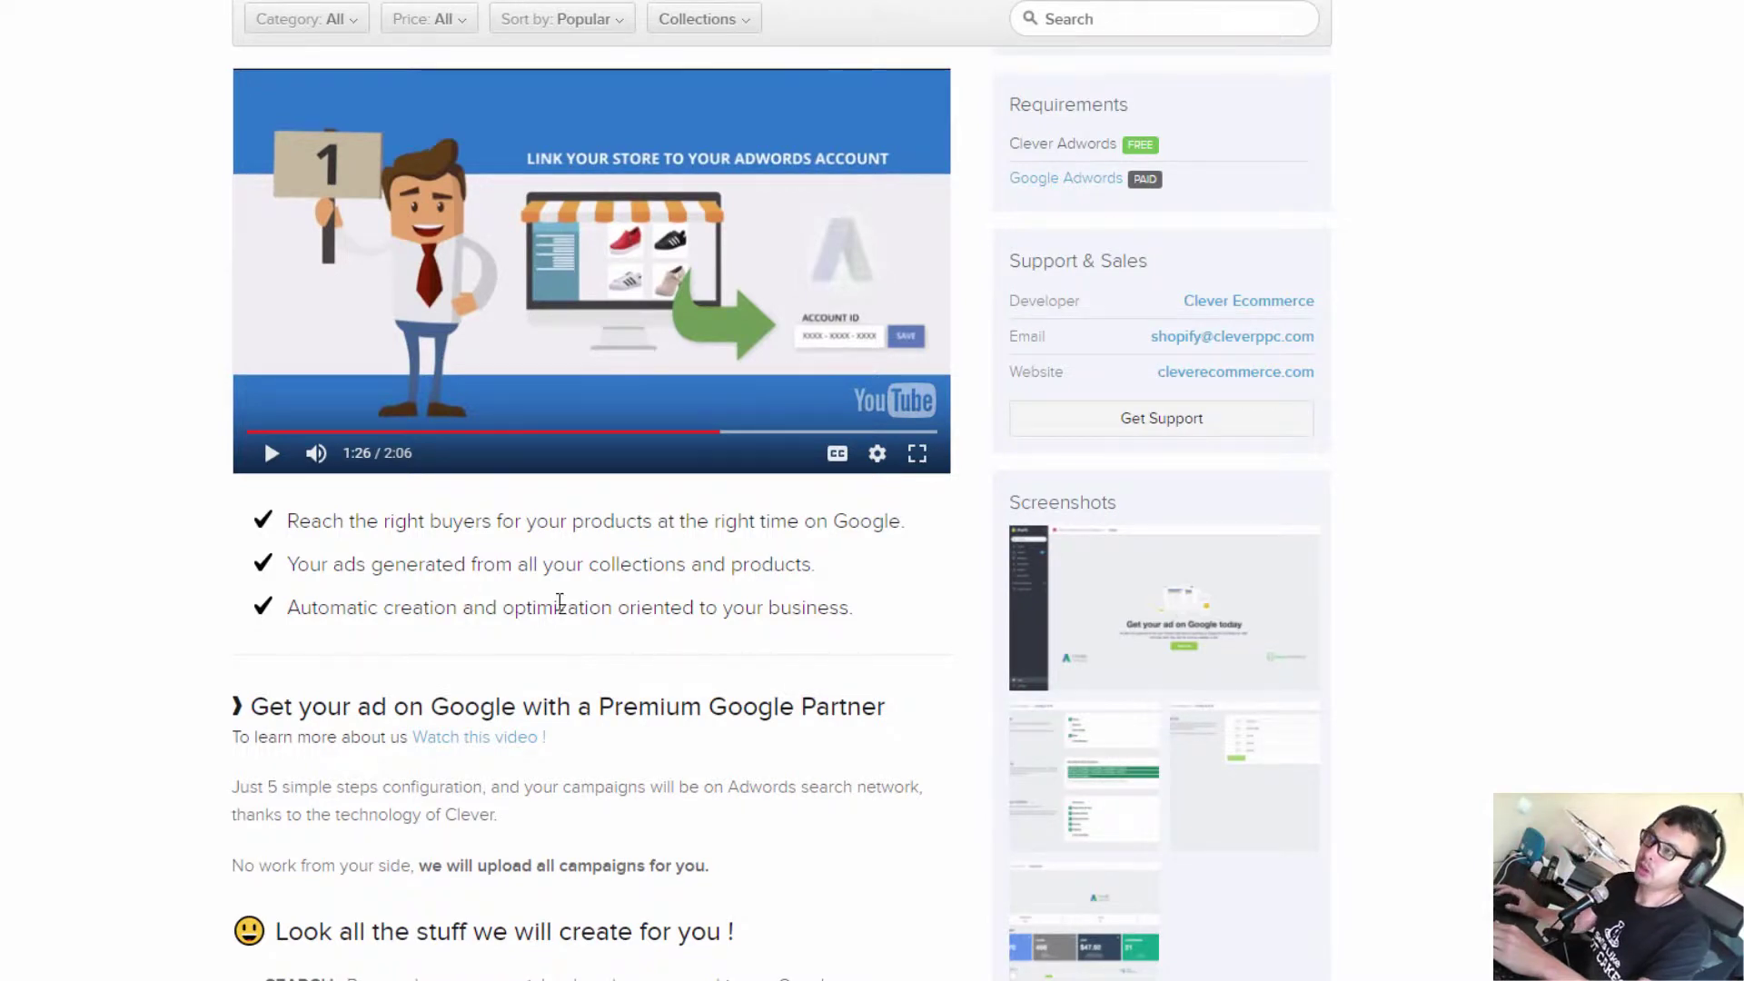
mouse_move(735, 433)
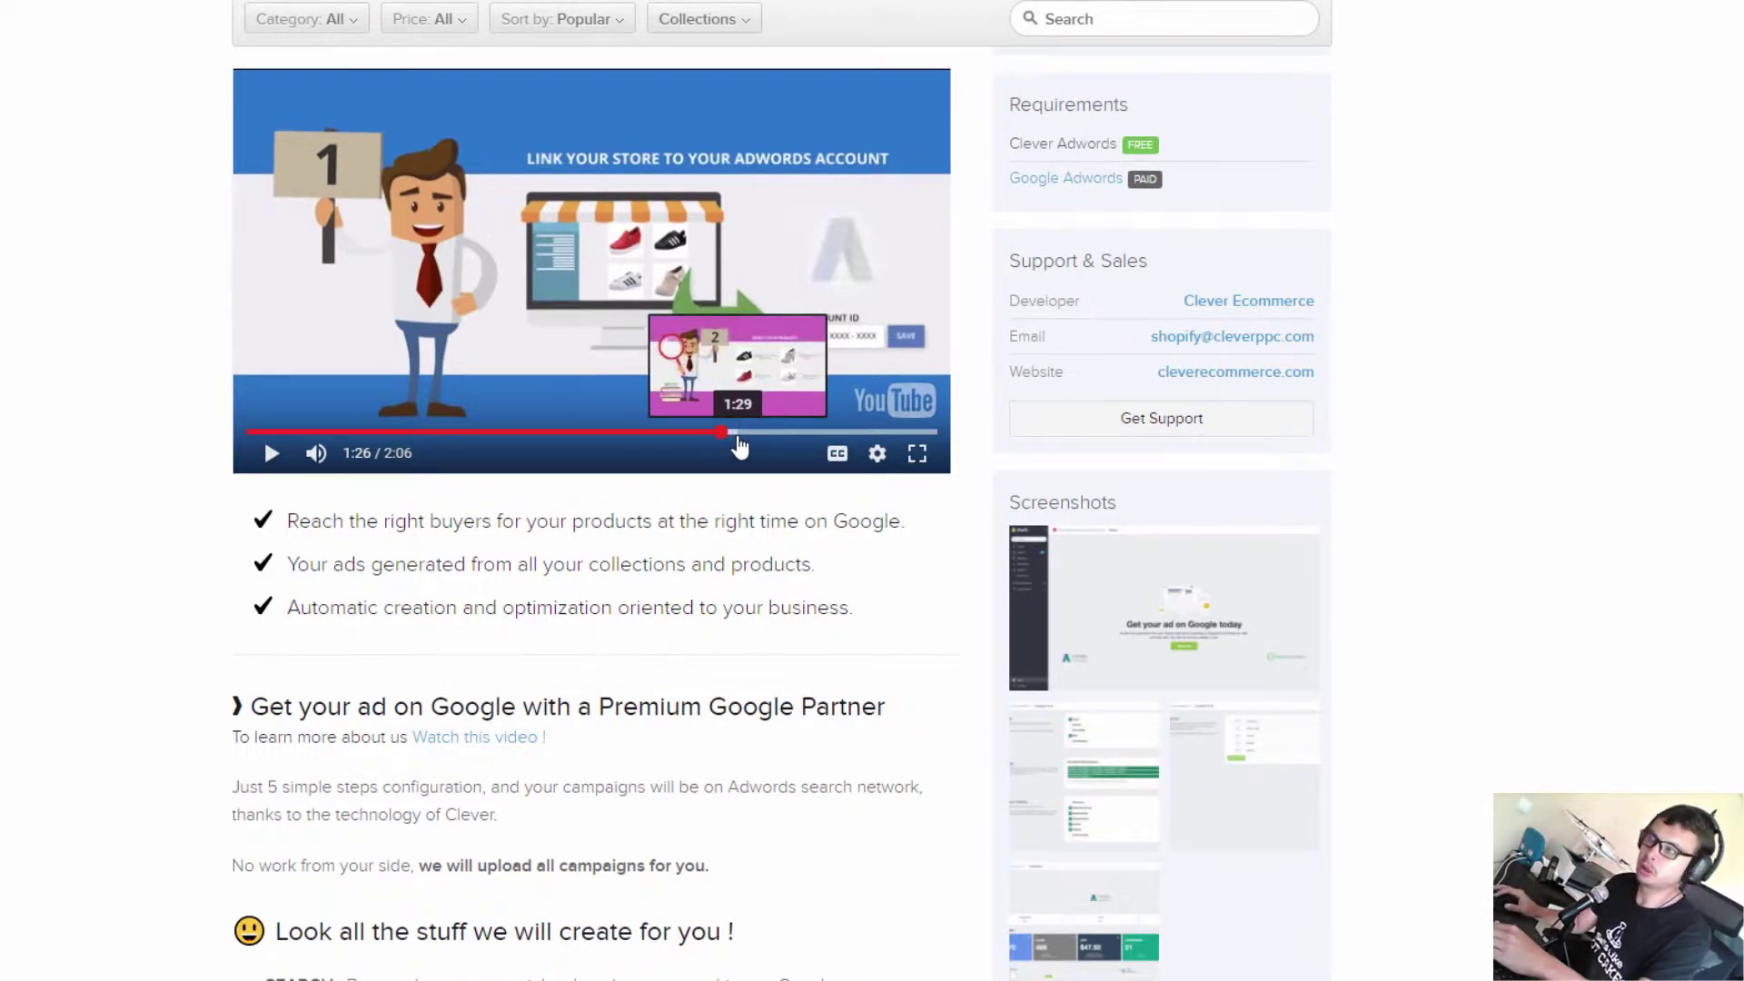
click(744, 433)
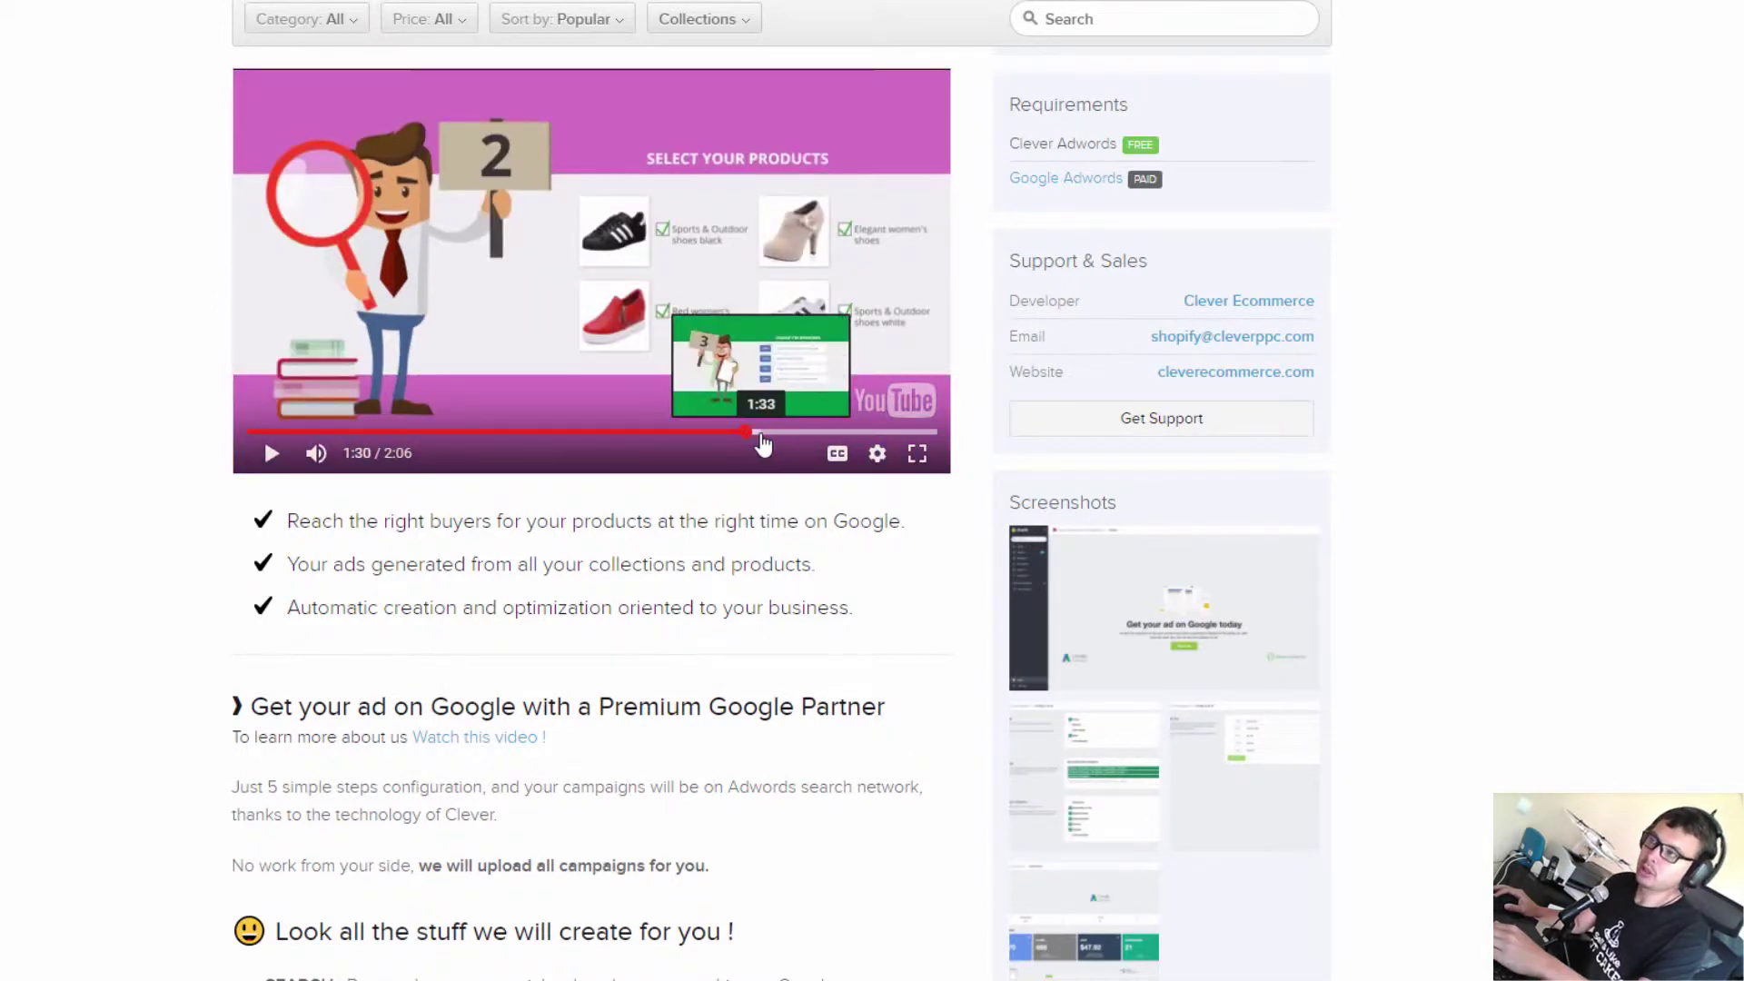
click(764, 434)
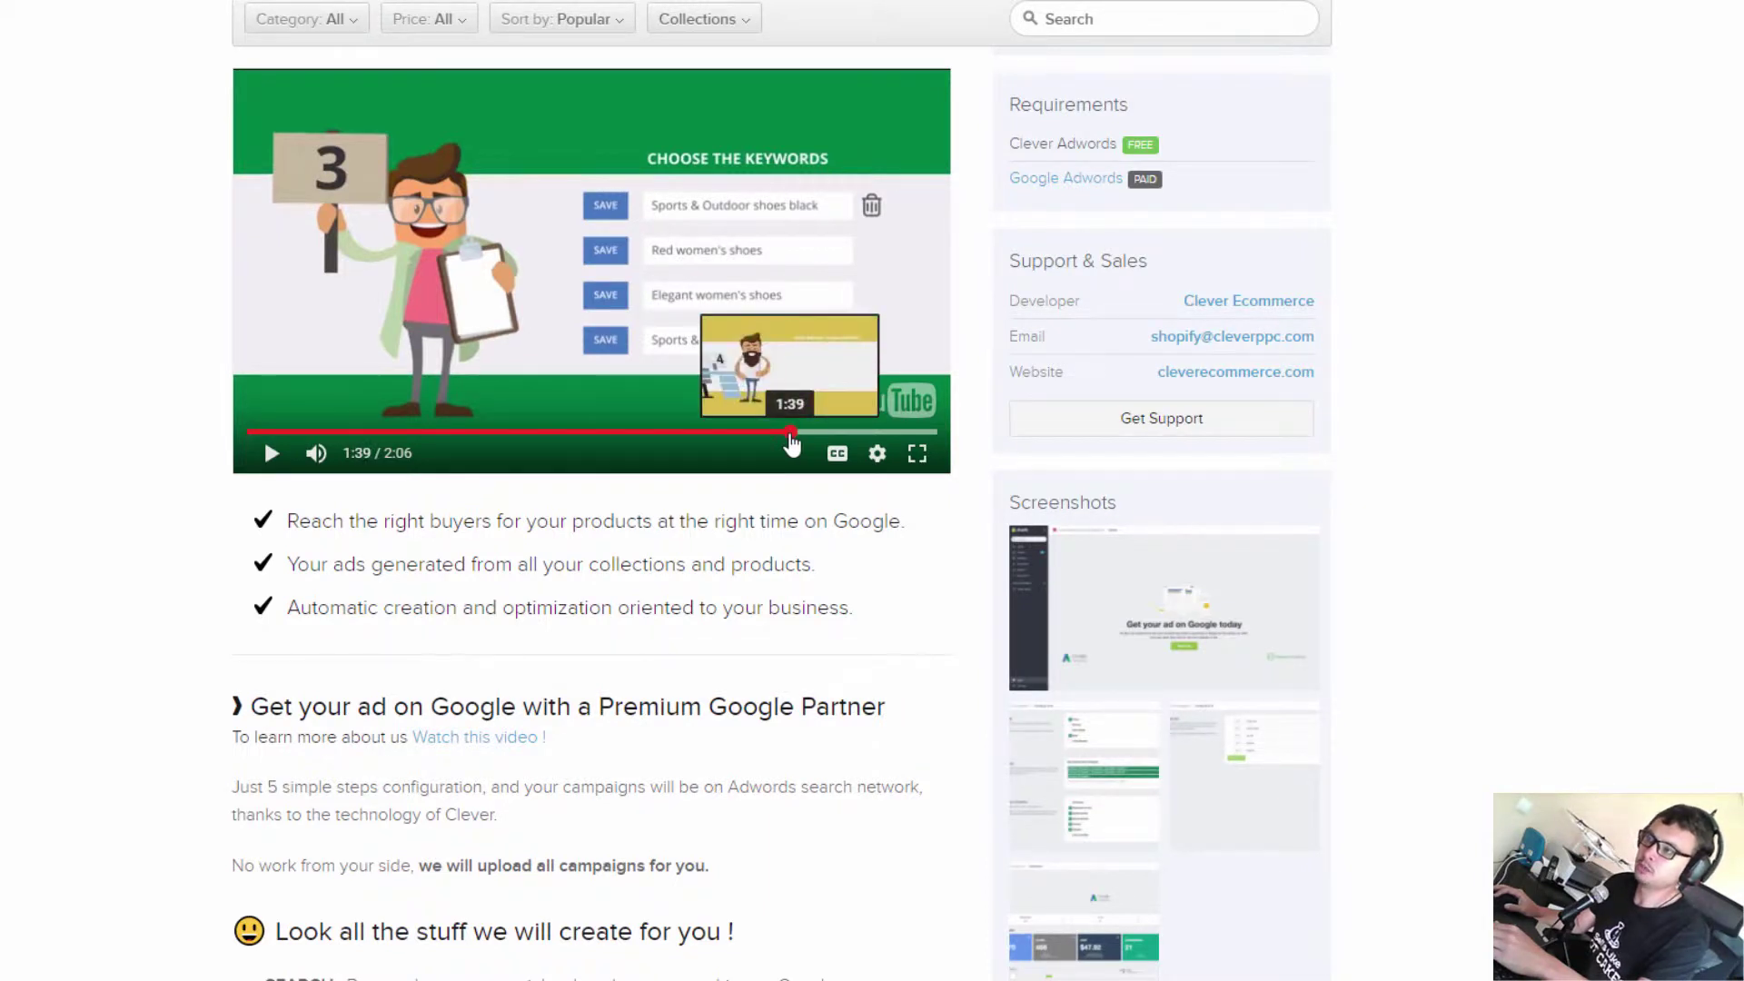
click(796, 434)
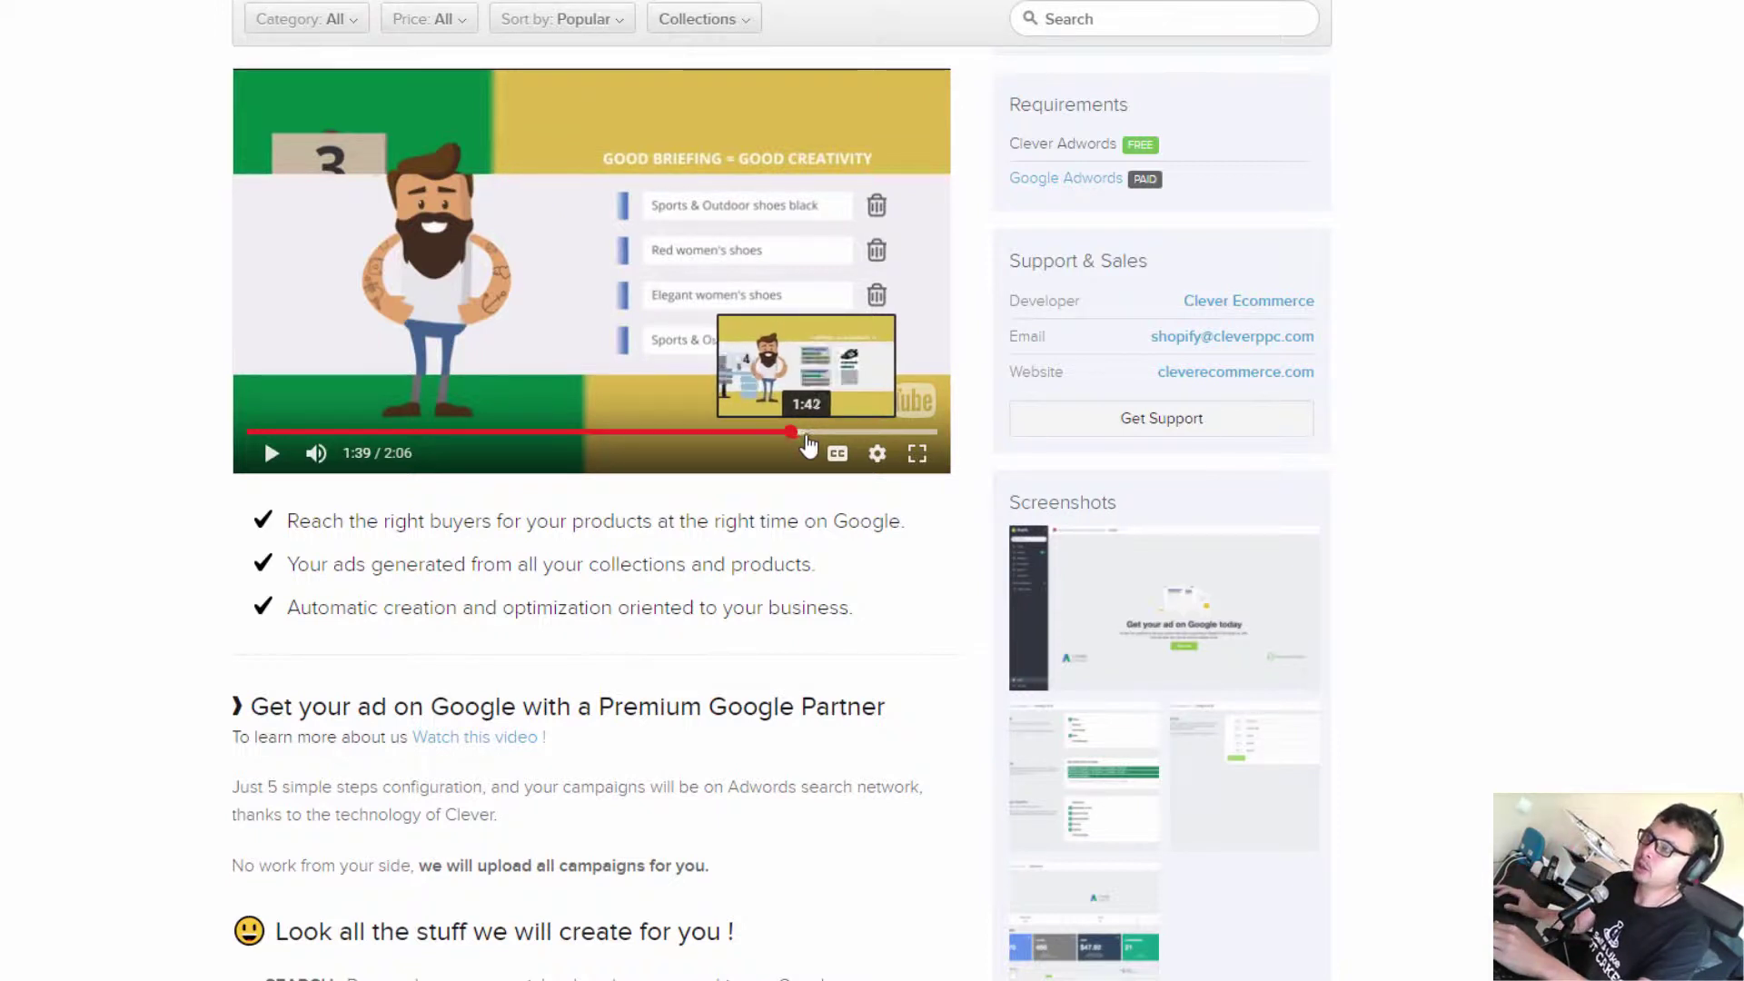
click(822, 436)
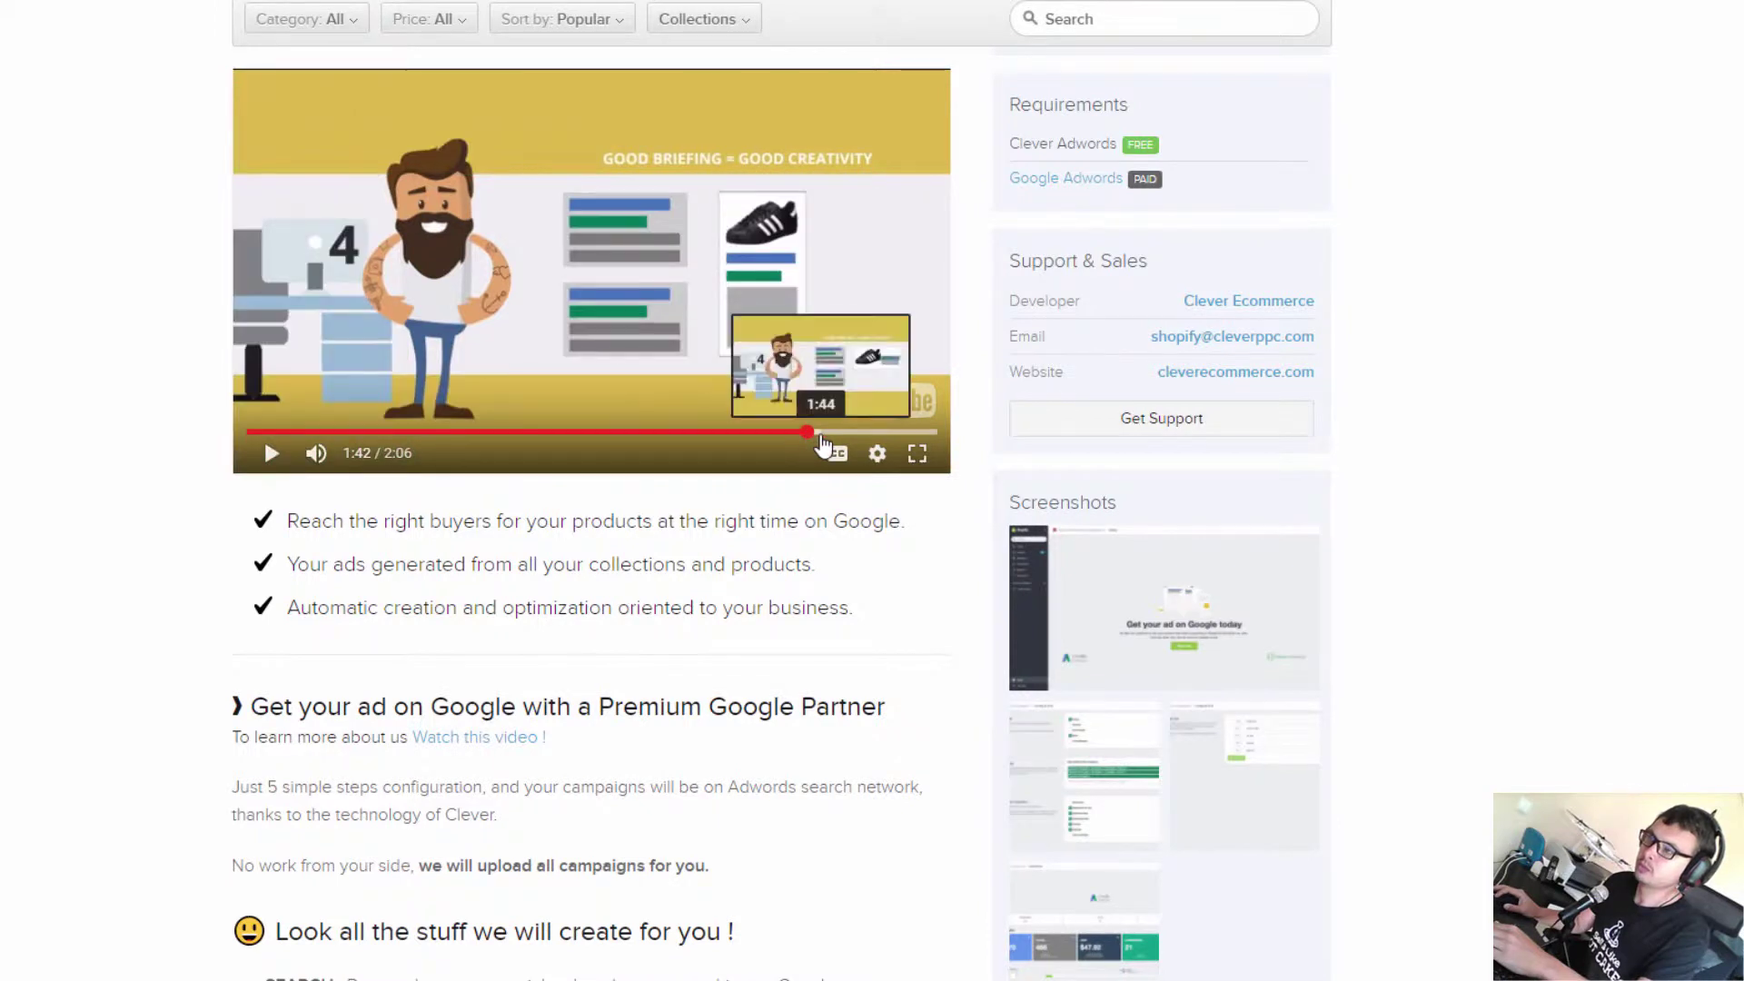
click(831, 436)
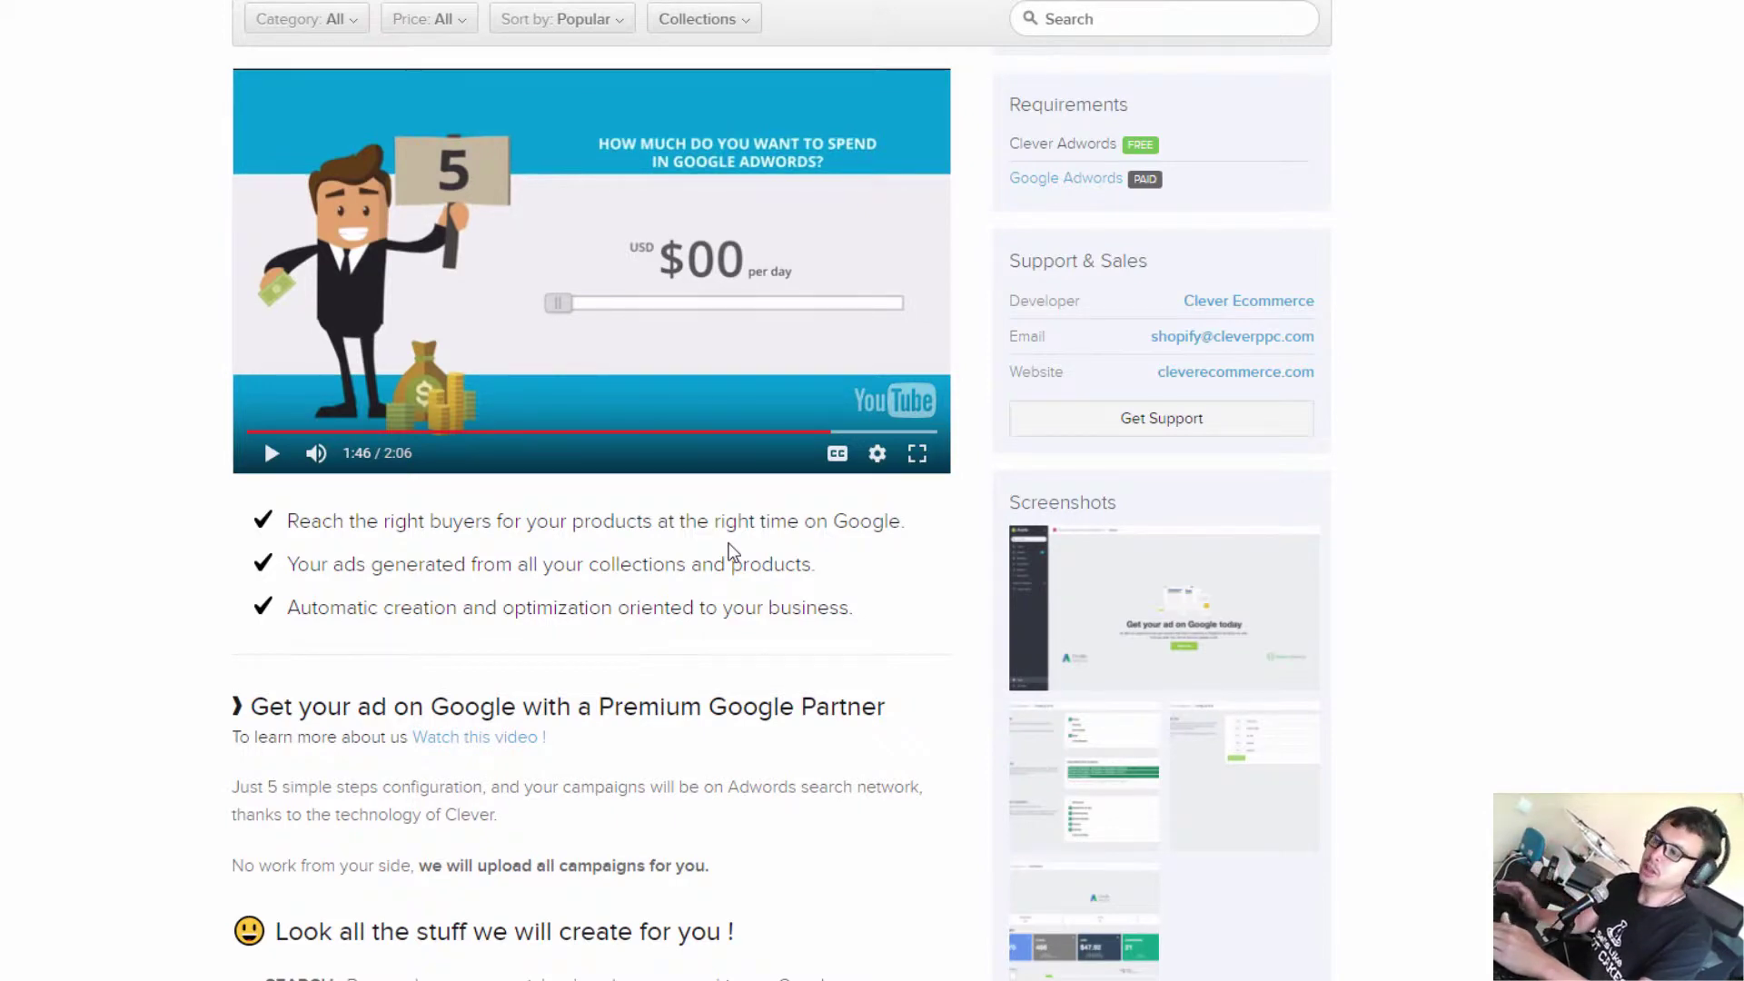
scroll(1669, 744, up, 3)
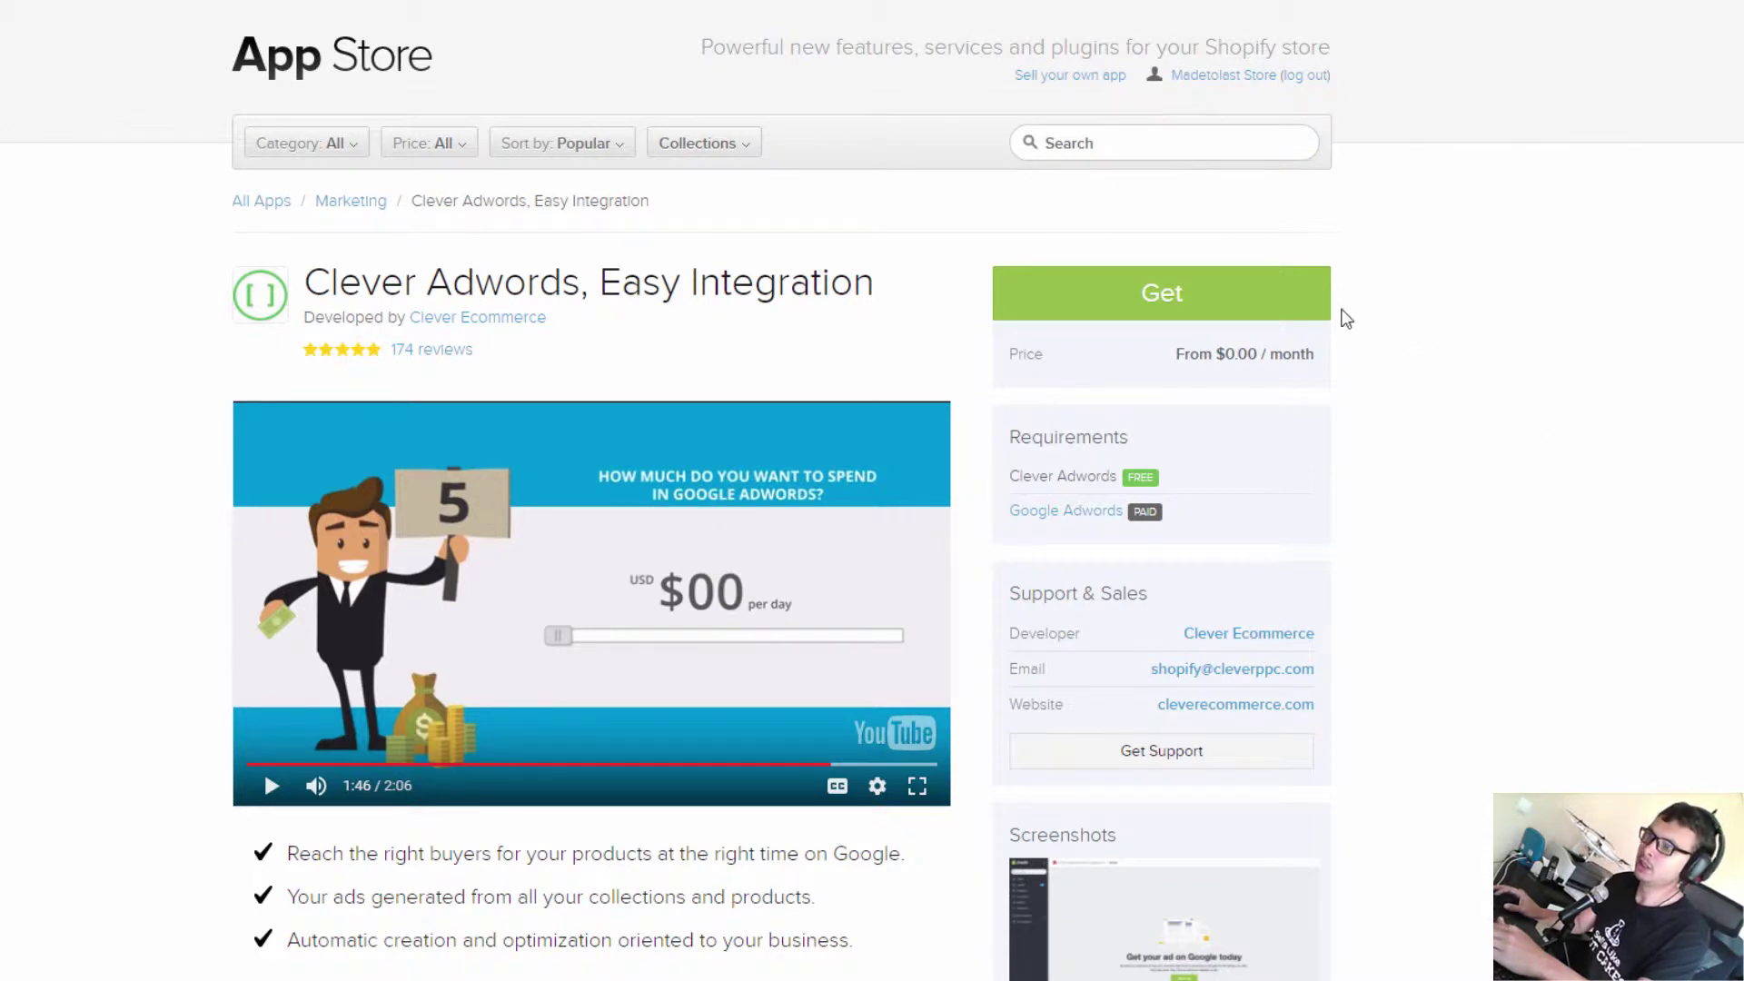
- Get and install Clever Adwords on the store, then start its setup wizard
click(1309, 303)
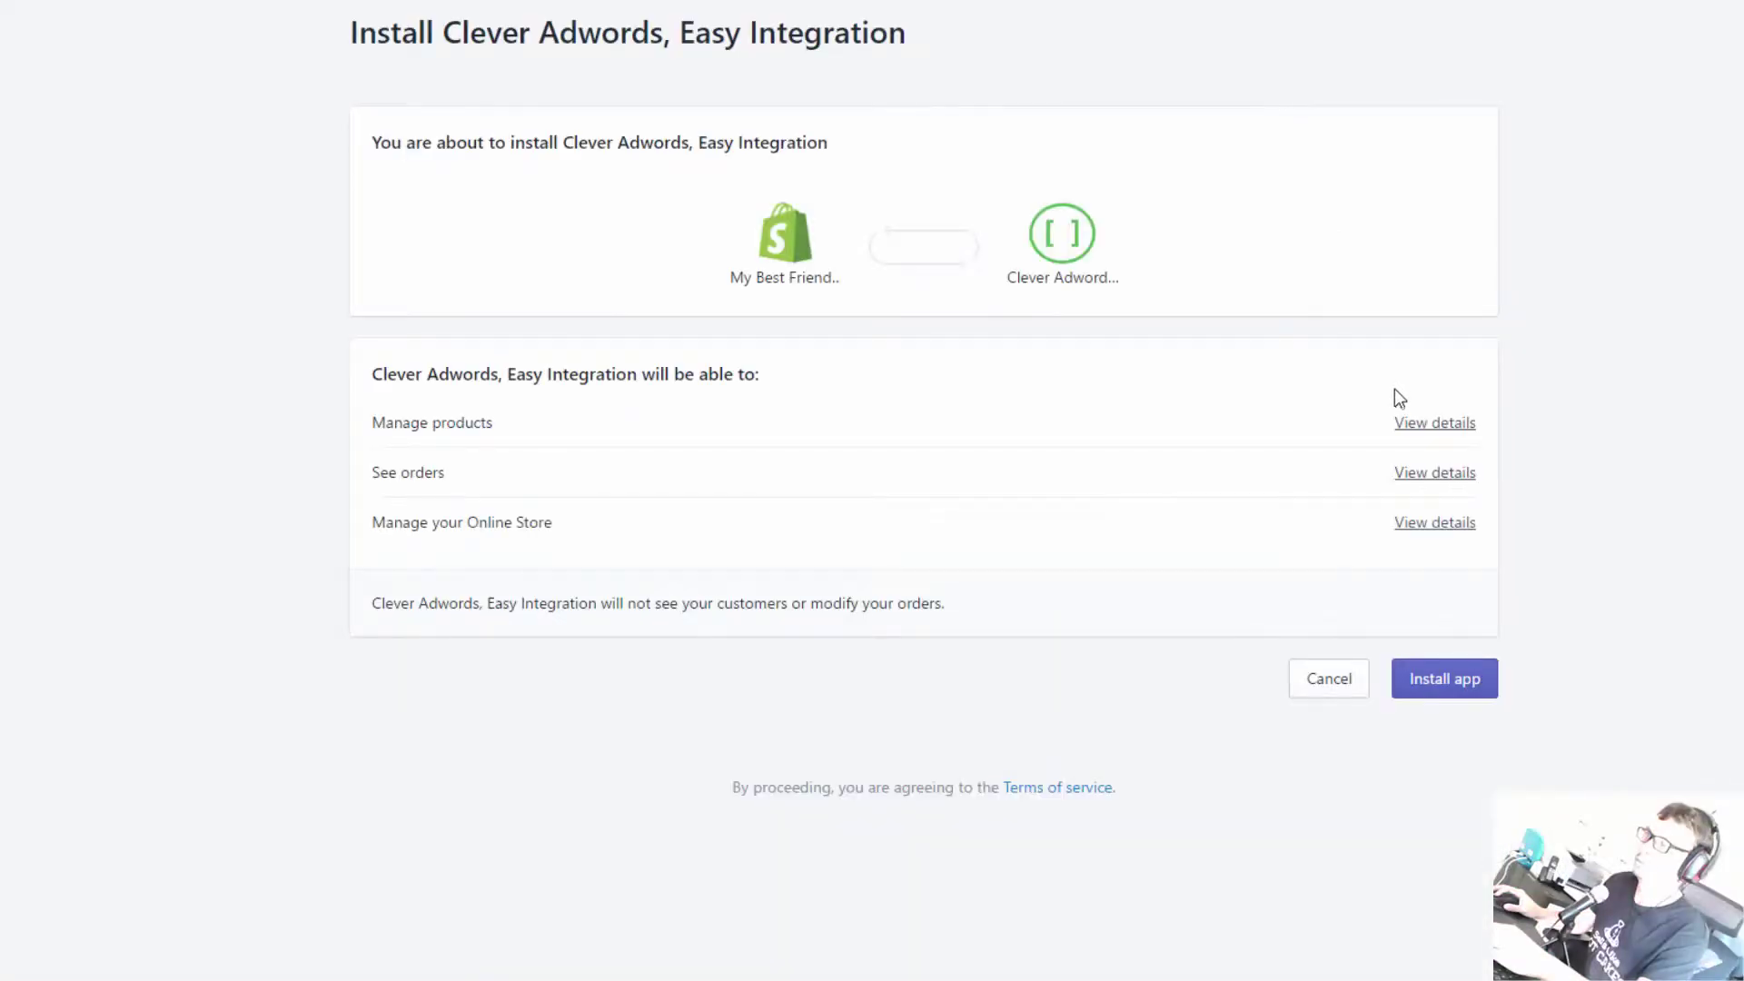
click(1425, 692)
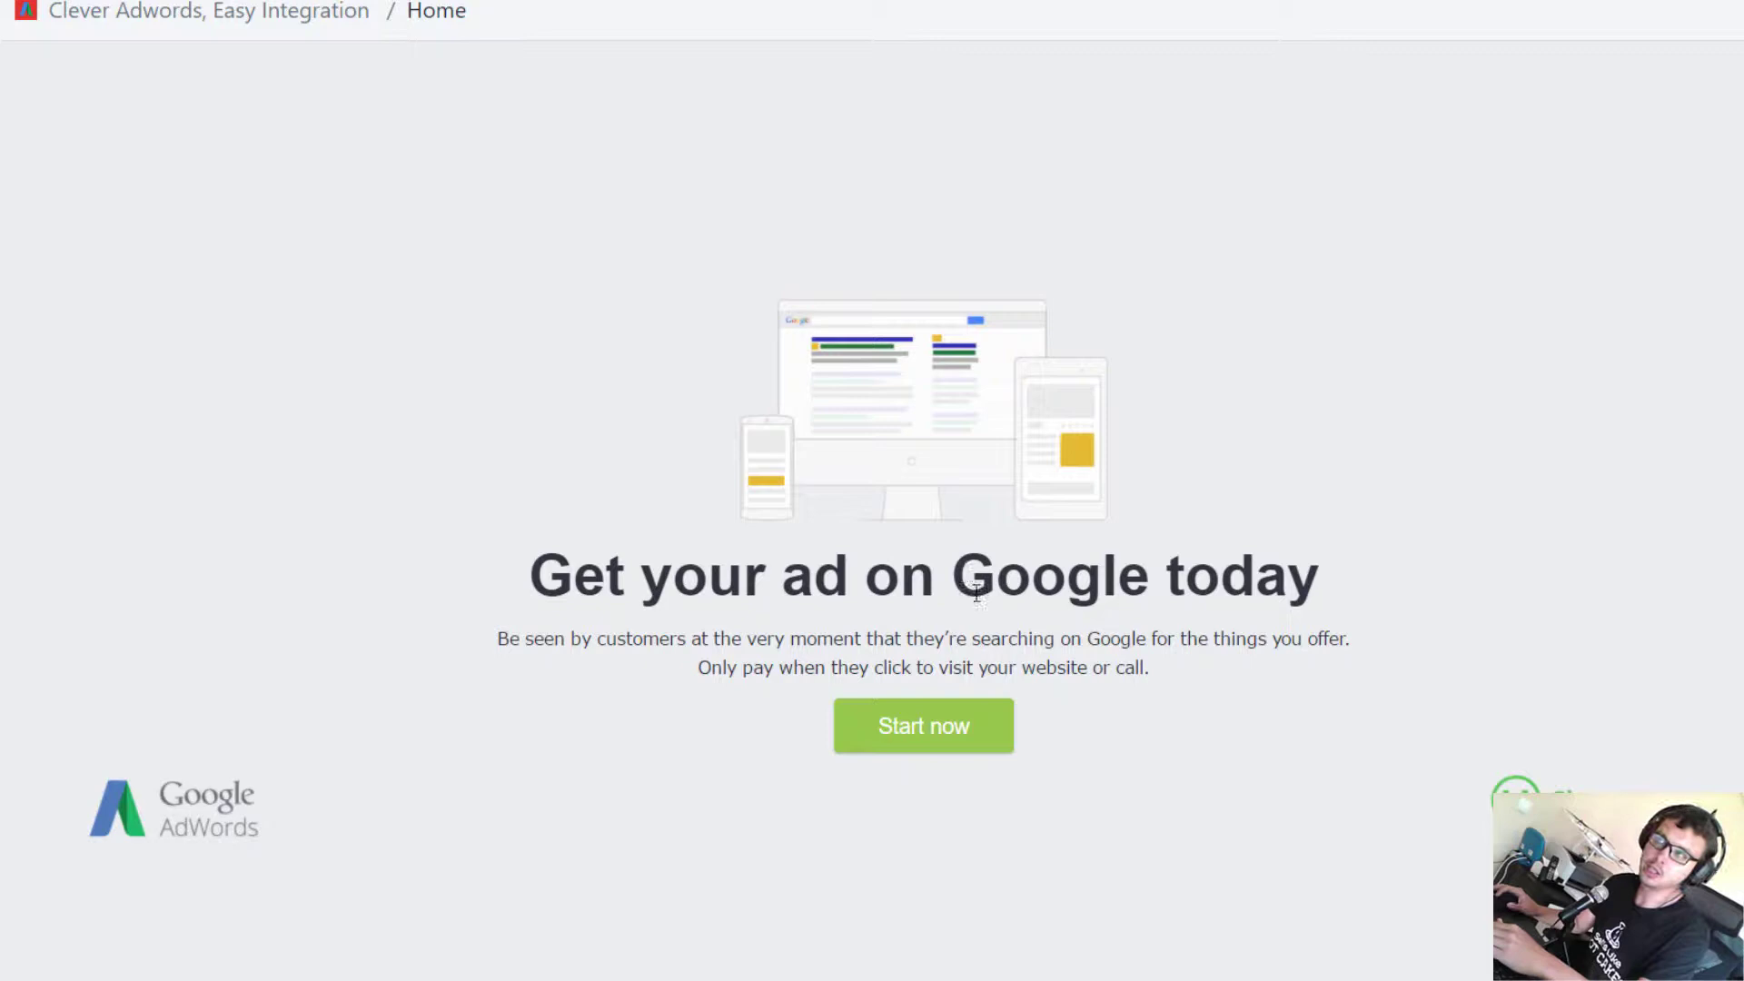
click(924, 737)
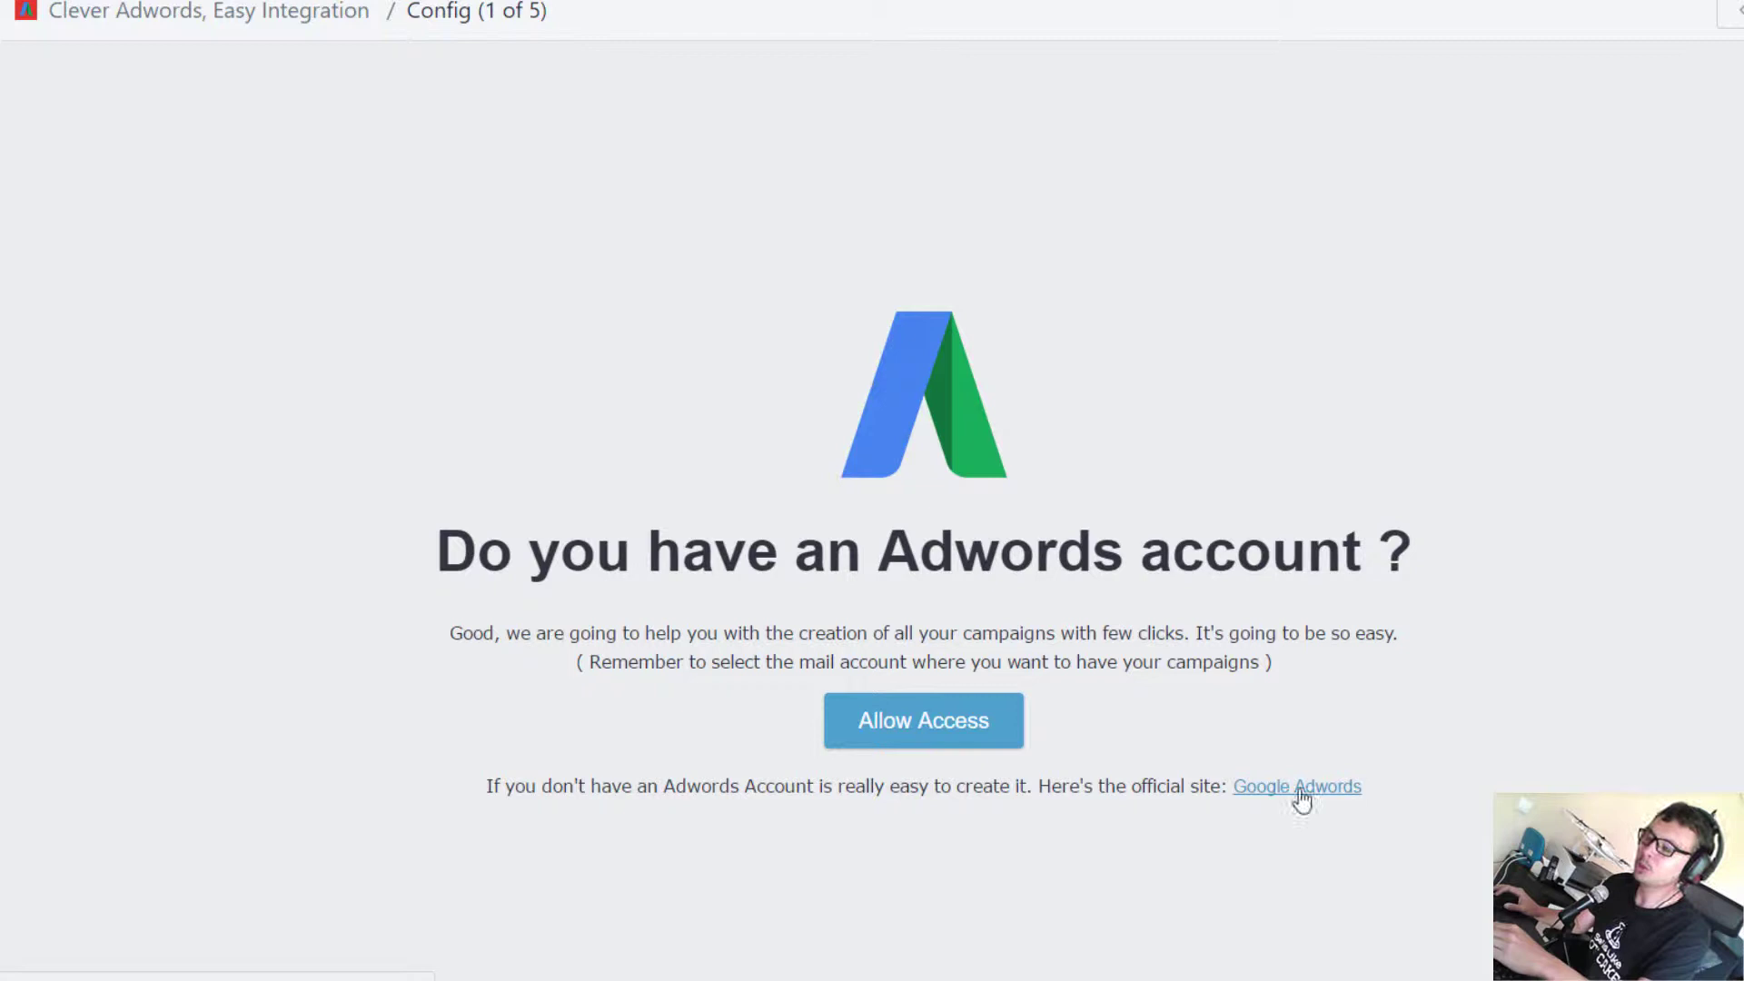
- Allow the app access to the Adwords account, reaching config step 2 of 5
click(910, 731)
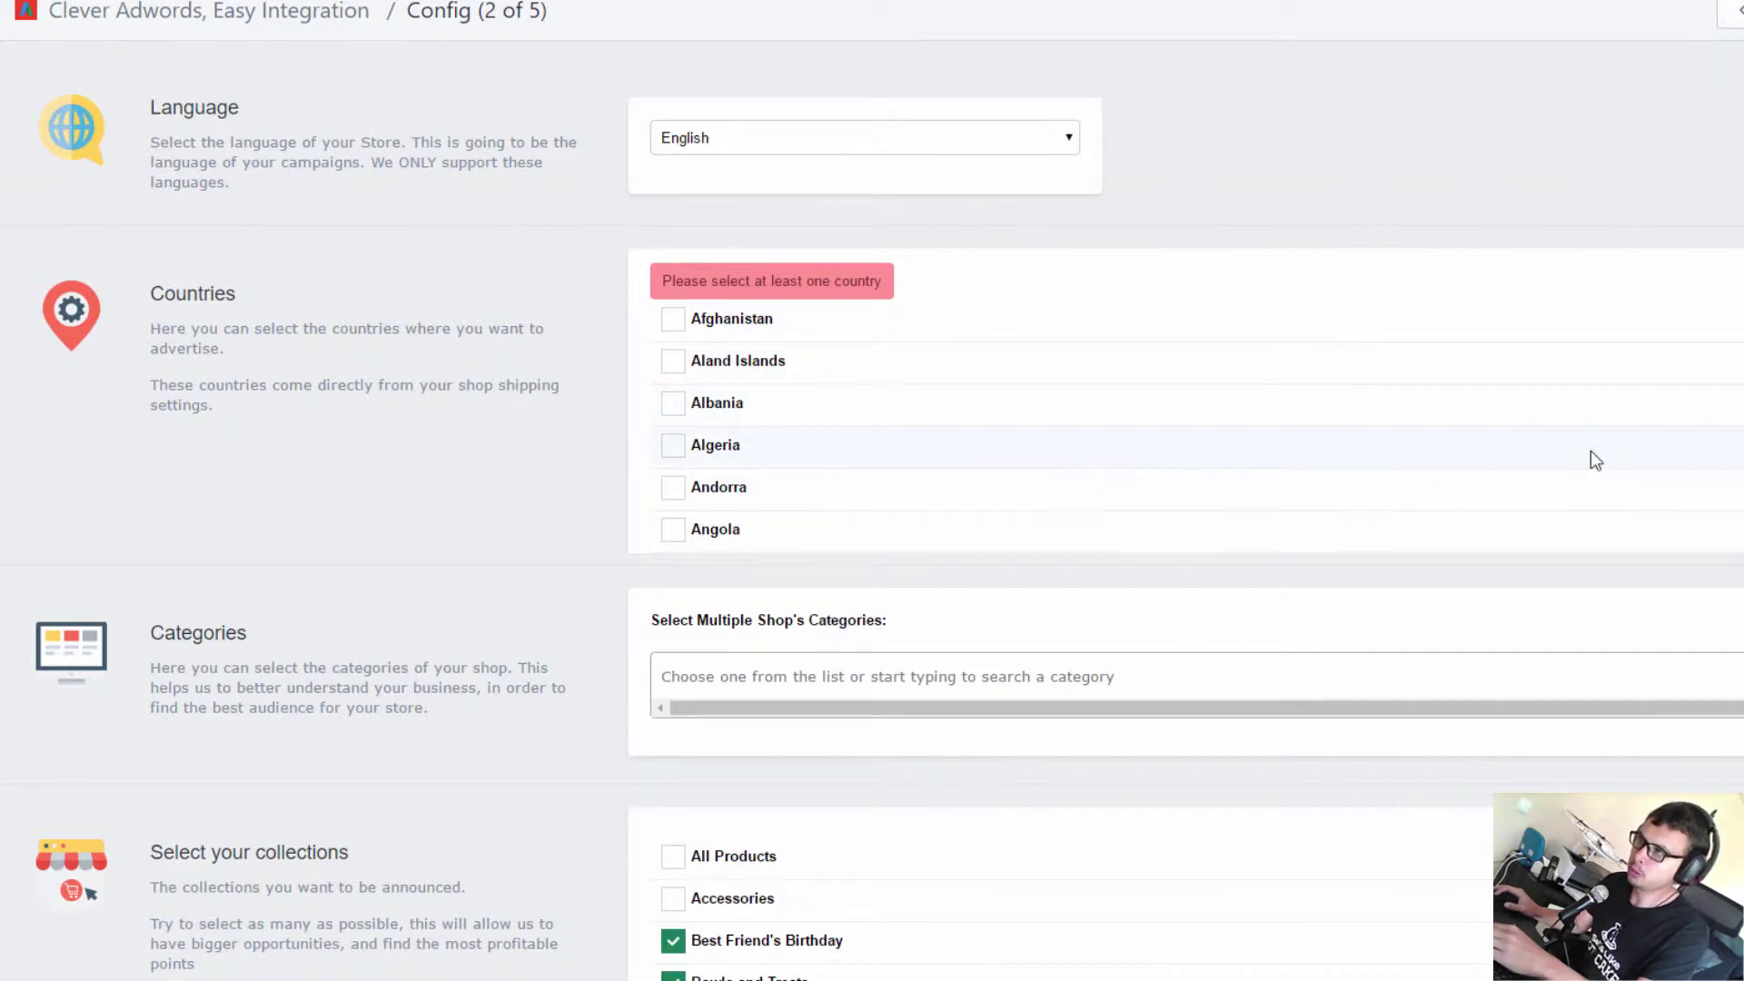
scroll(1186, 395, down, 10)
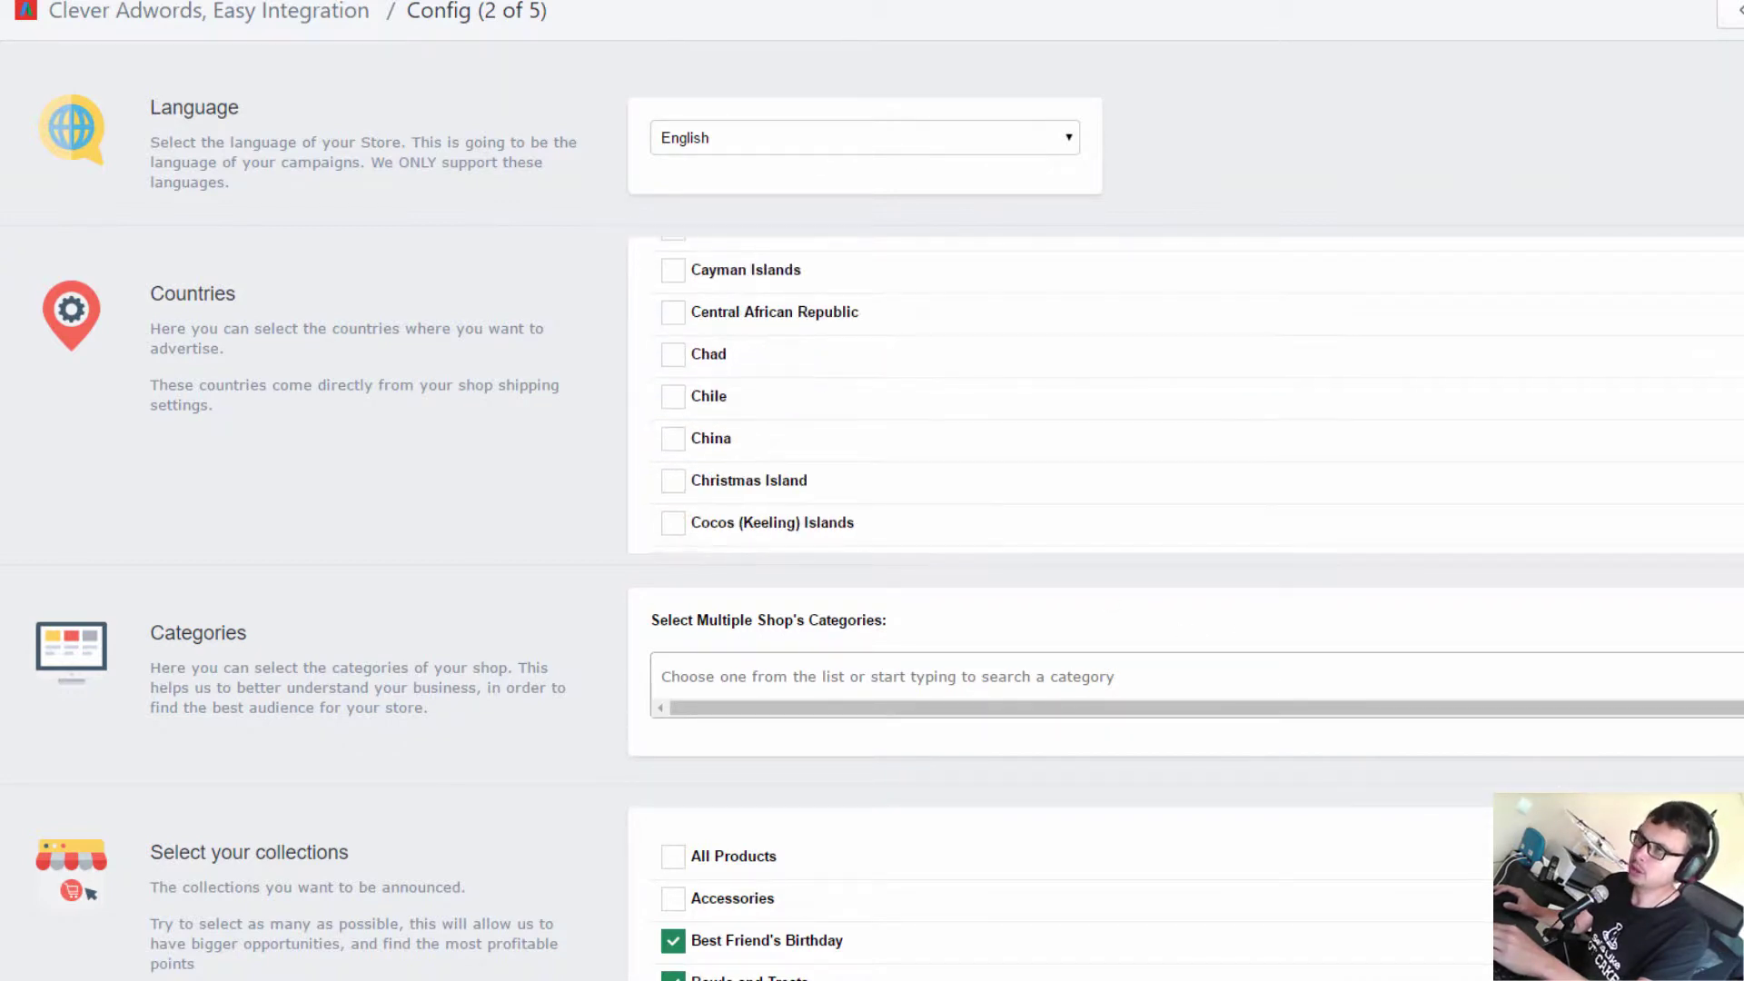
scroll(1185, 396, down, 15)
scroll(1187, 396, down, 1)
scroll(1185, 395, down, 9)
scroll(1185, 395, down, 9)
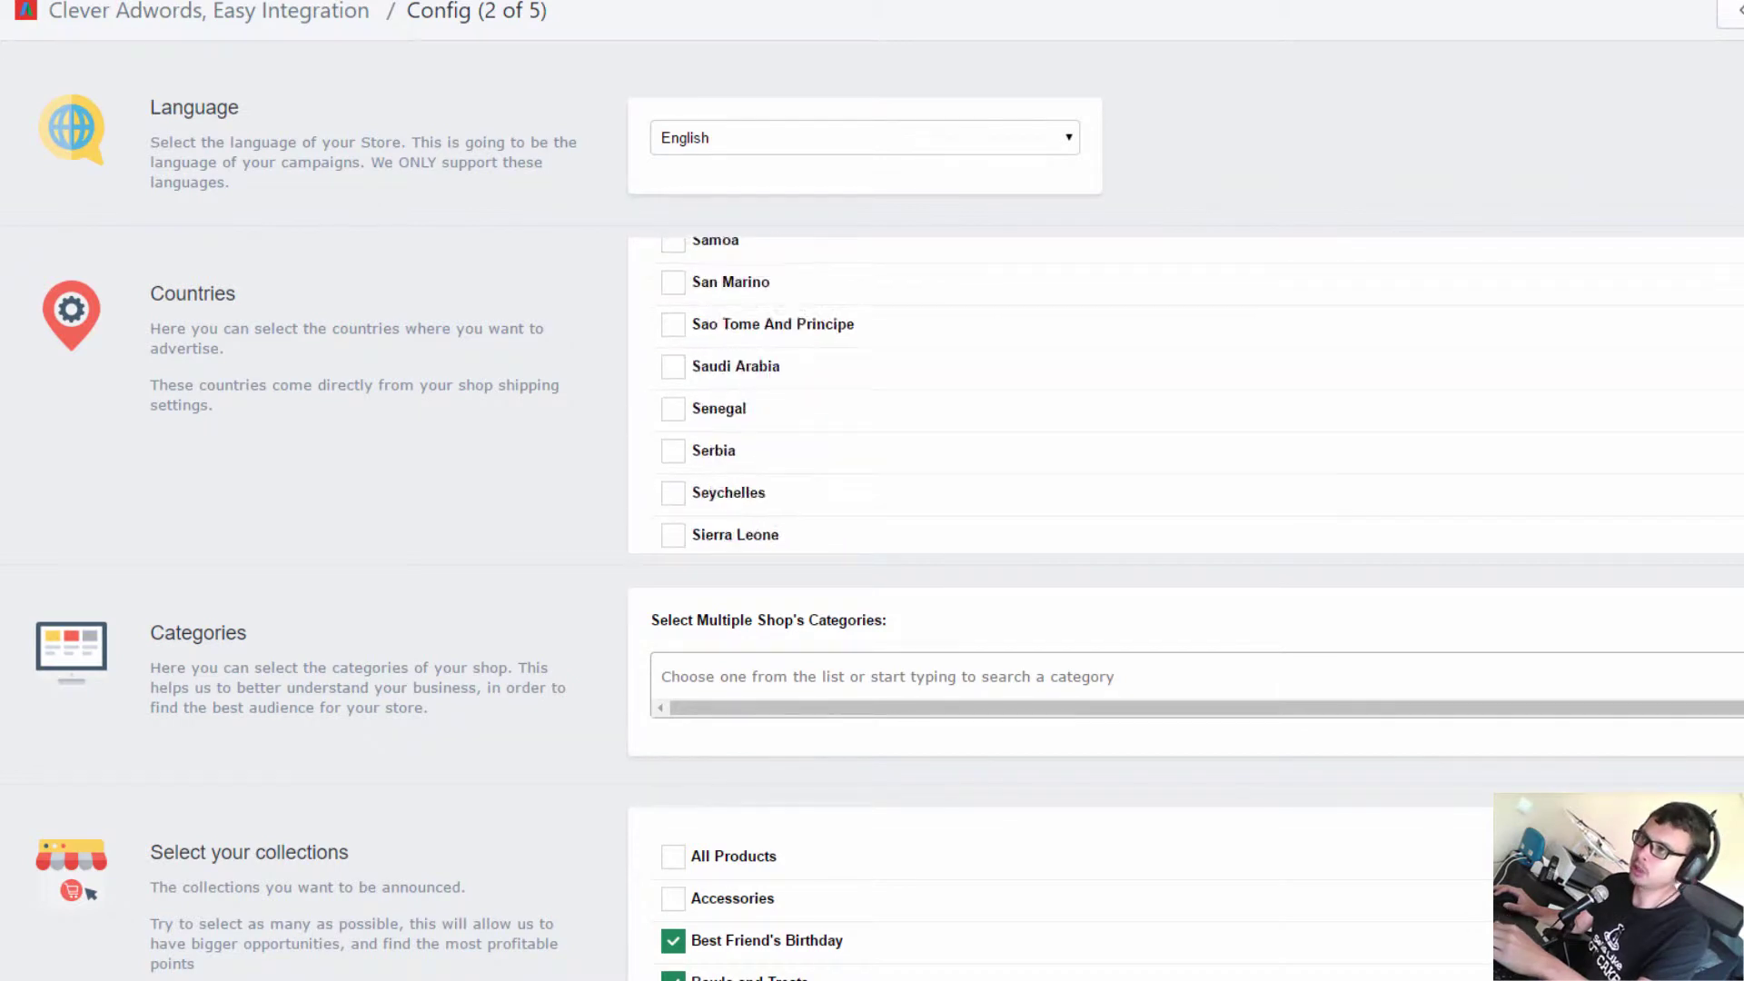
scroll(1186, 395, down, 8)
scroll(1186, 395, down, 7)
scroll(1187, 395, up, 1)
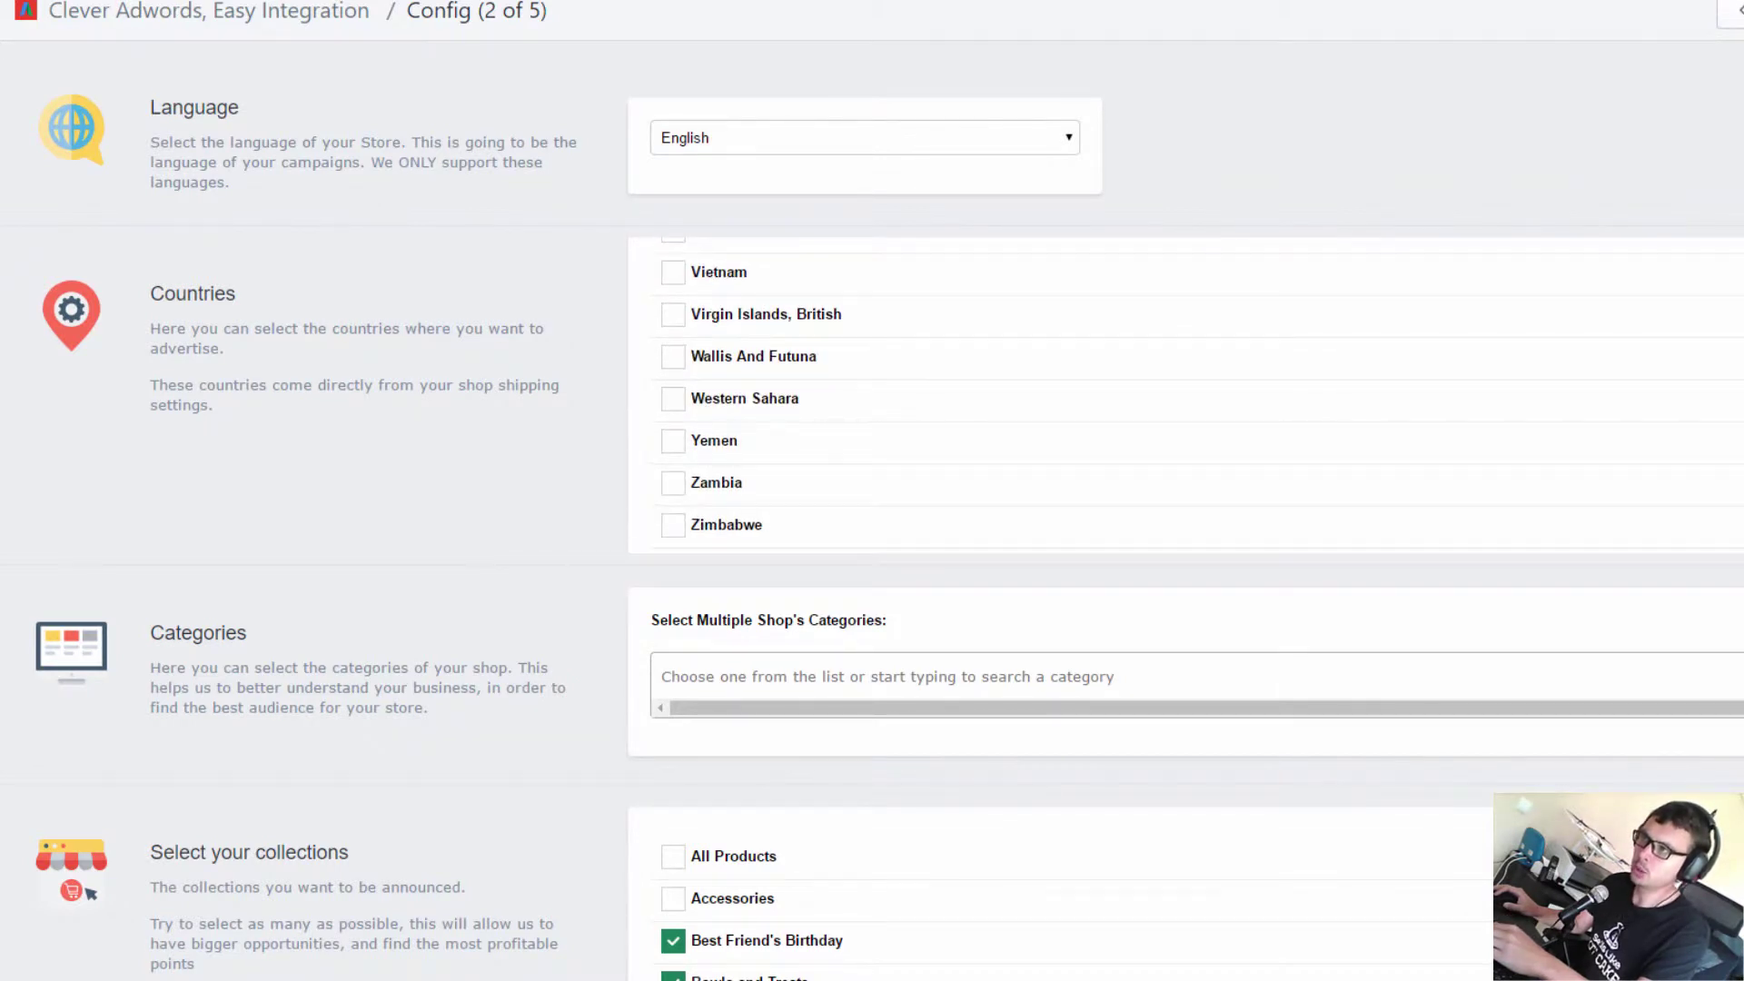
scroll(1185, 396, up, 3)
- Tick United States as the advertising country and bring up the shop categories list
click(736, 272)
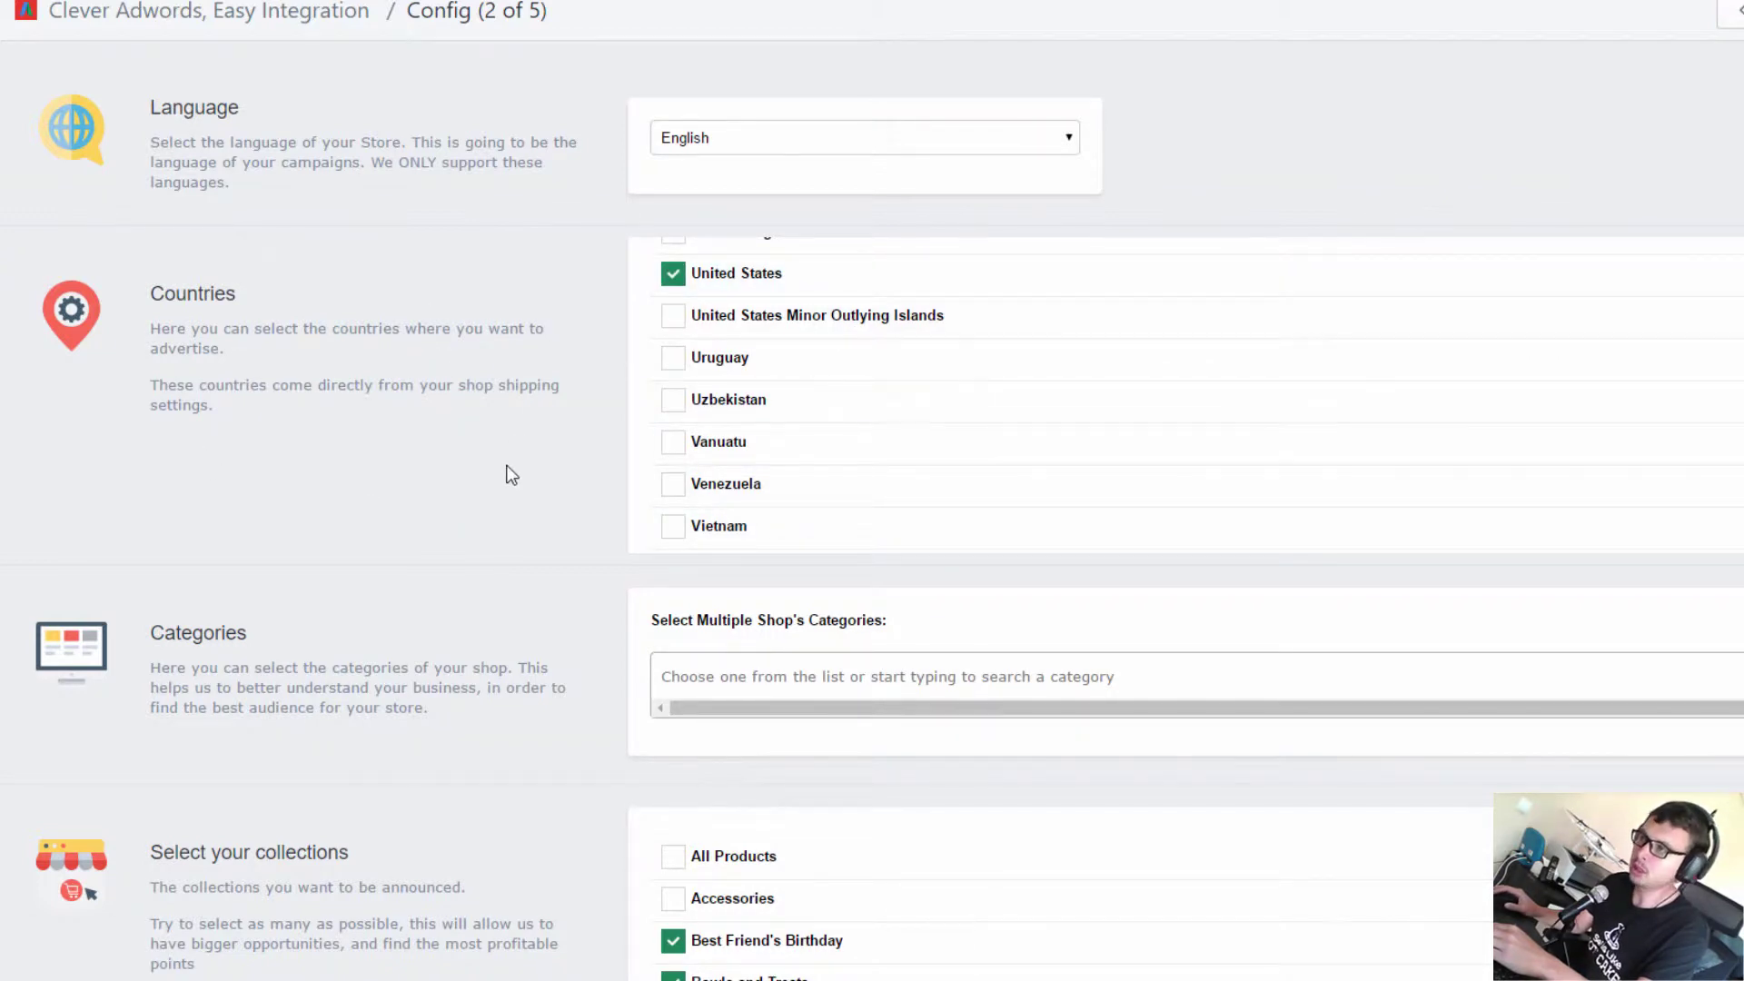
click(686, 676)
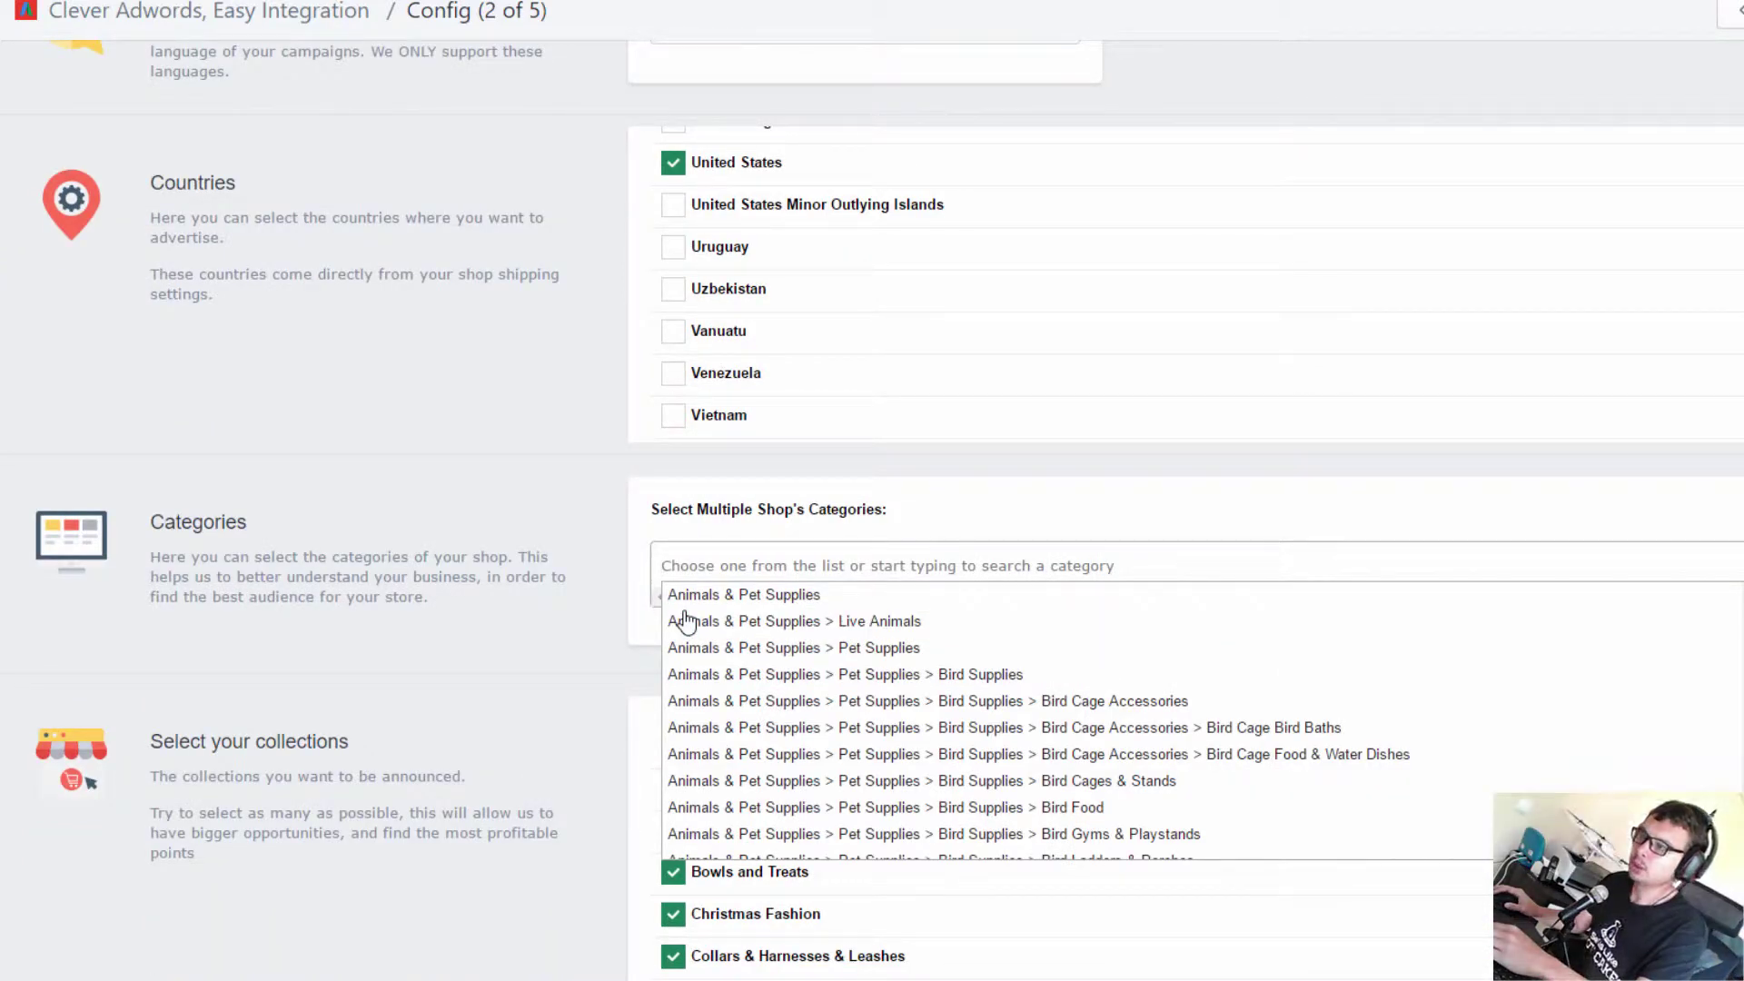
scroll(606, 498, down, 1)
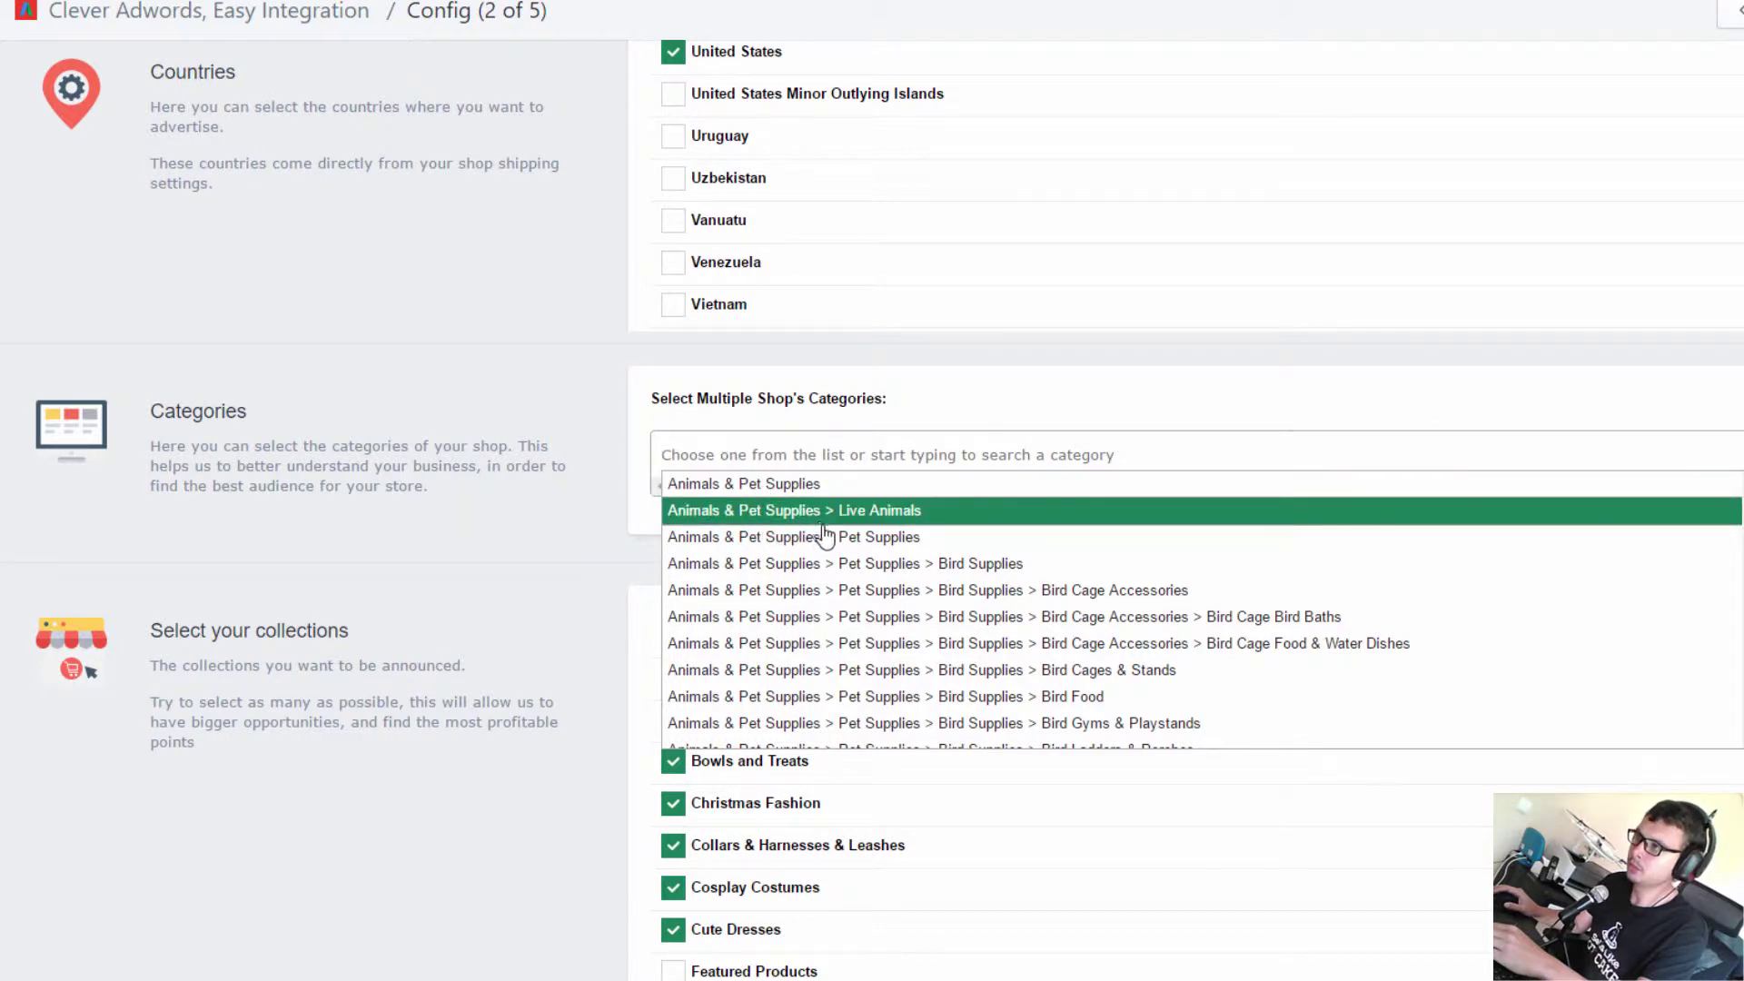
scroll(825, 539, down, 1)
scroll(1155, 538, down, 1)
scroll(1155, 539, down, 1)
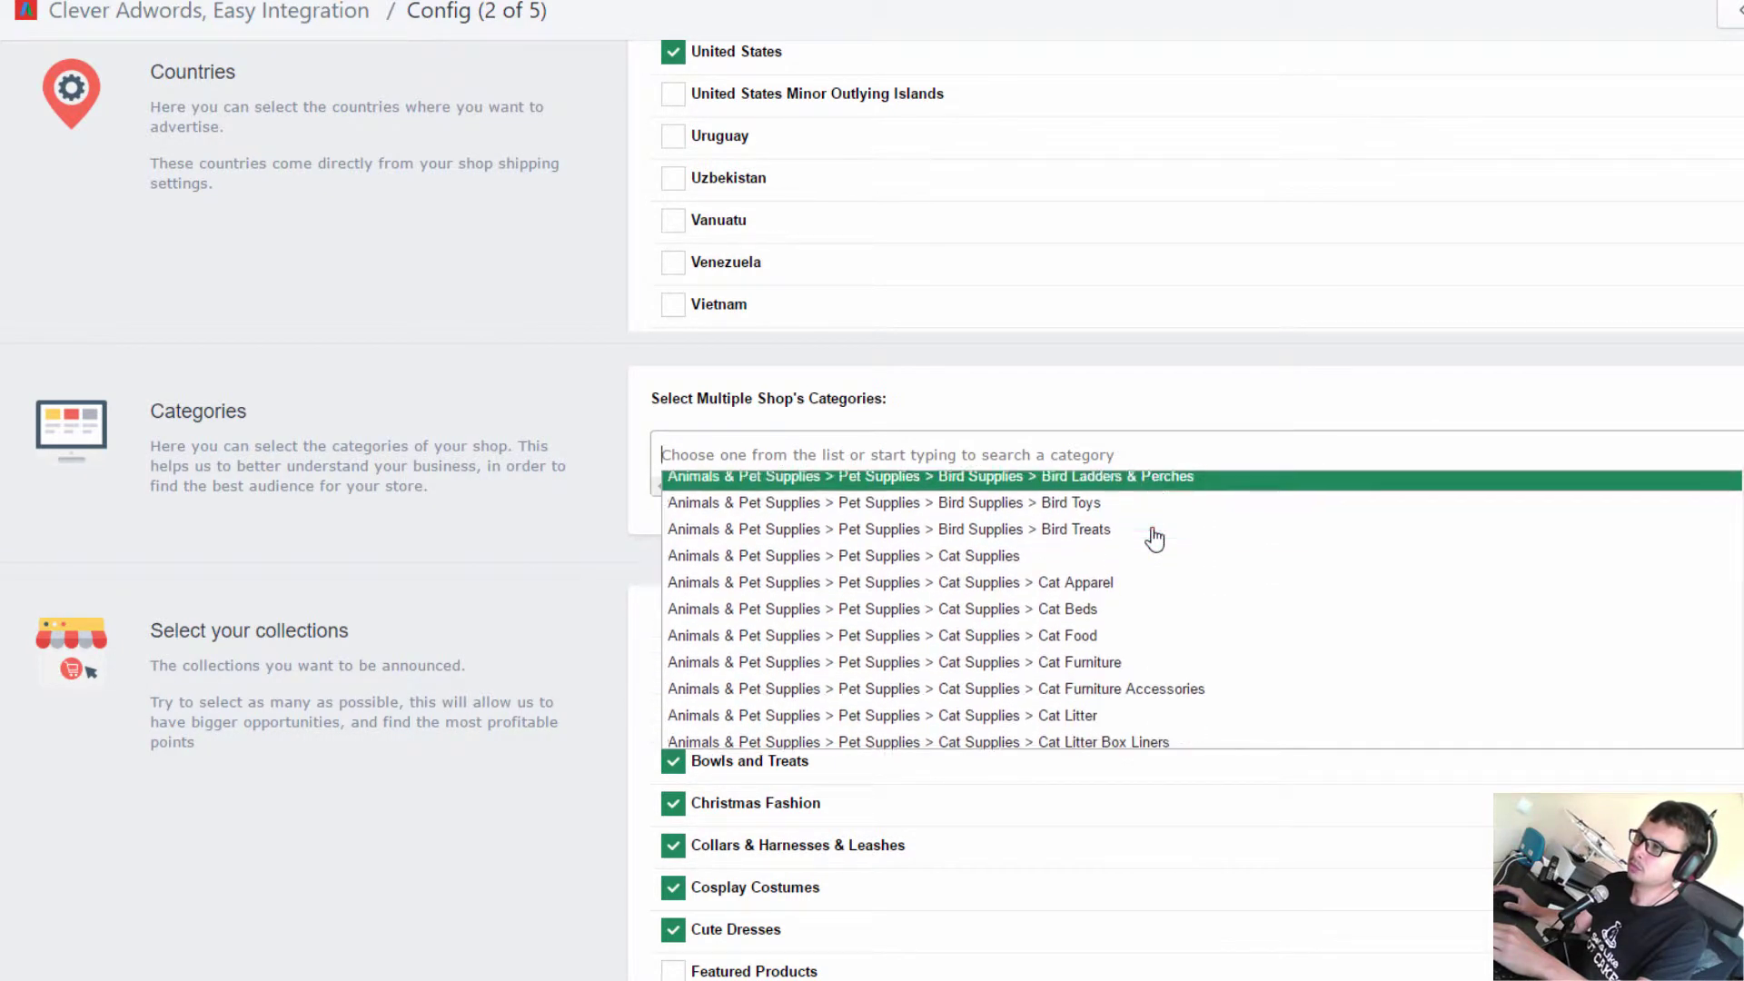
scroll(1155, 538, down, 1)
scroll(1155, 542, down, 2)
scroll(1155, 541, down, 3)
scroll(1153, 542, down, 2)
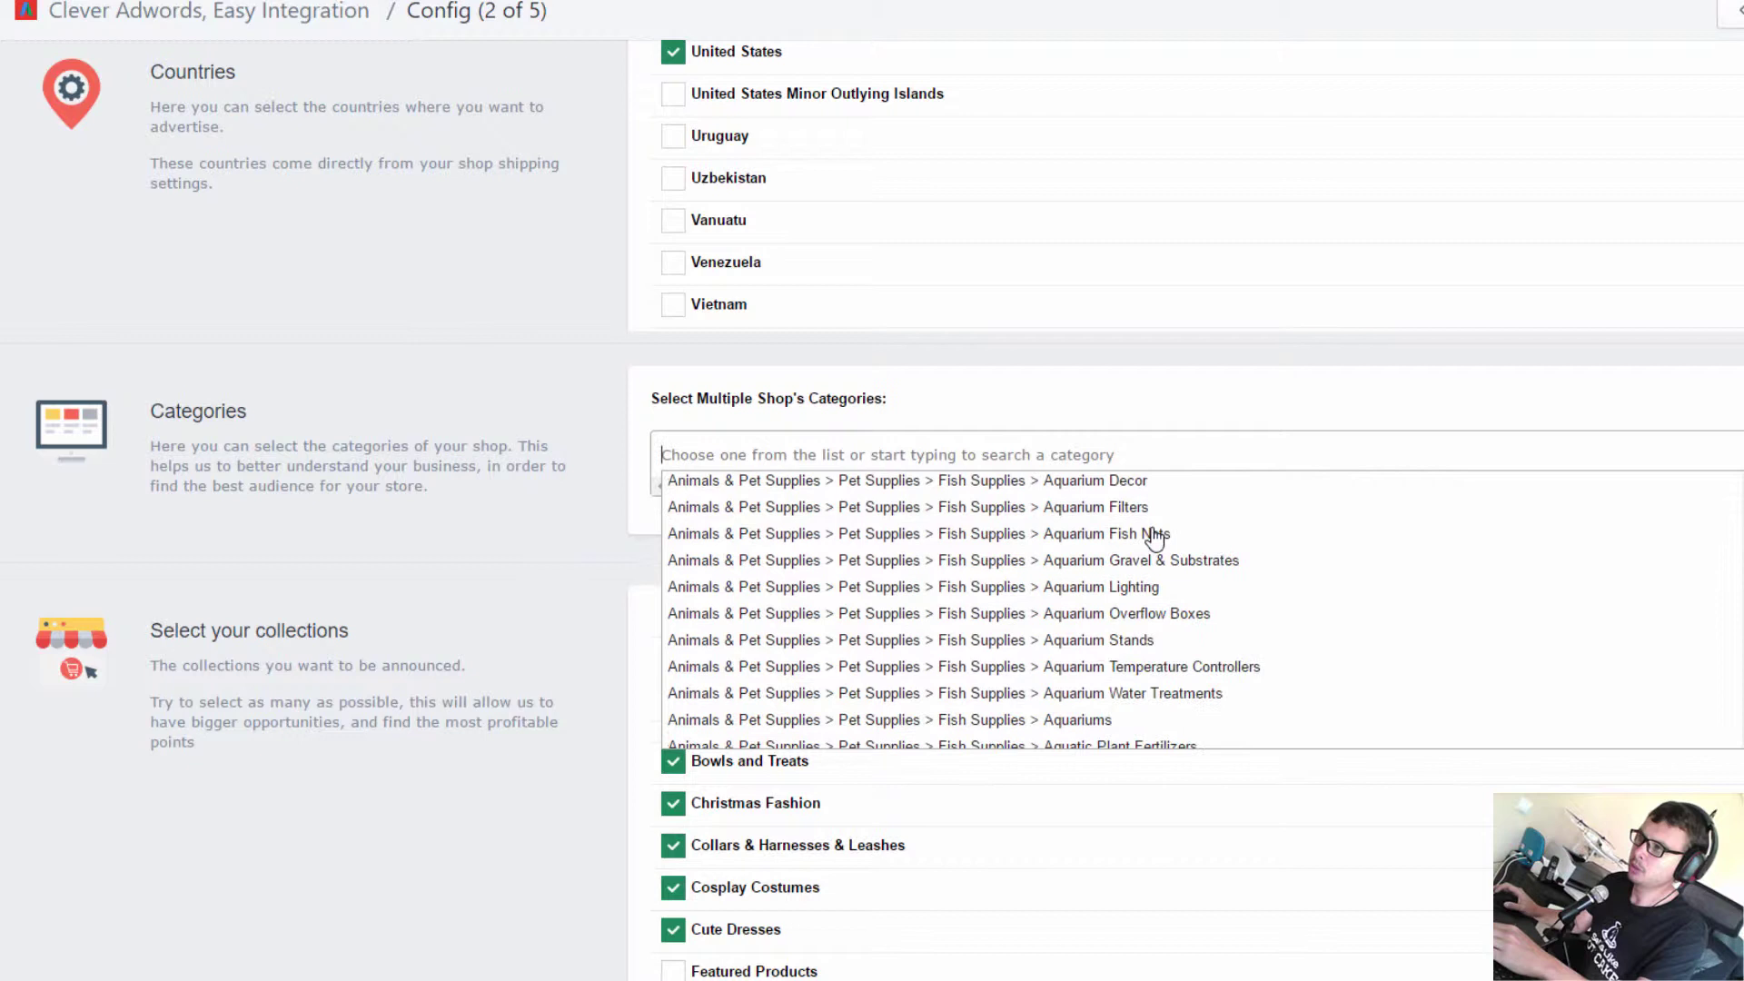
scroll(1486, 617, down, 2)
scroll(1483, 617, up, 1)
scroll(1482, 616, down, 3)
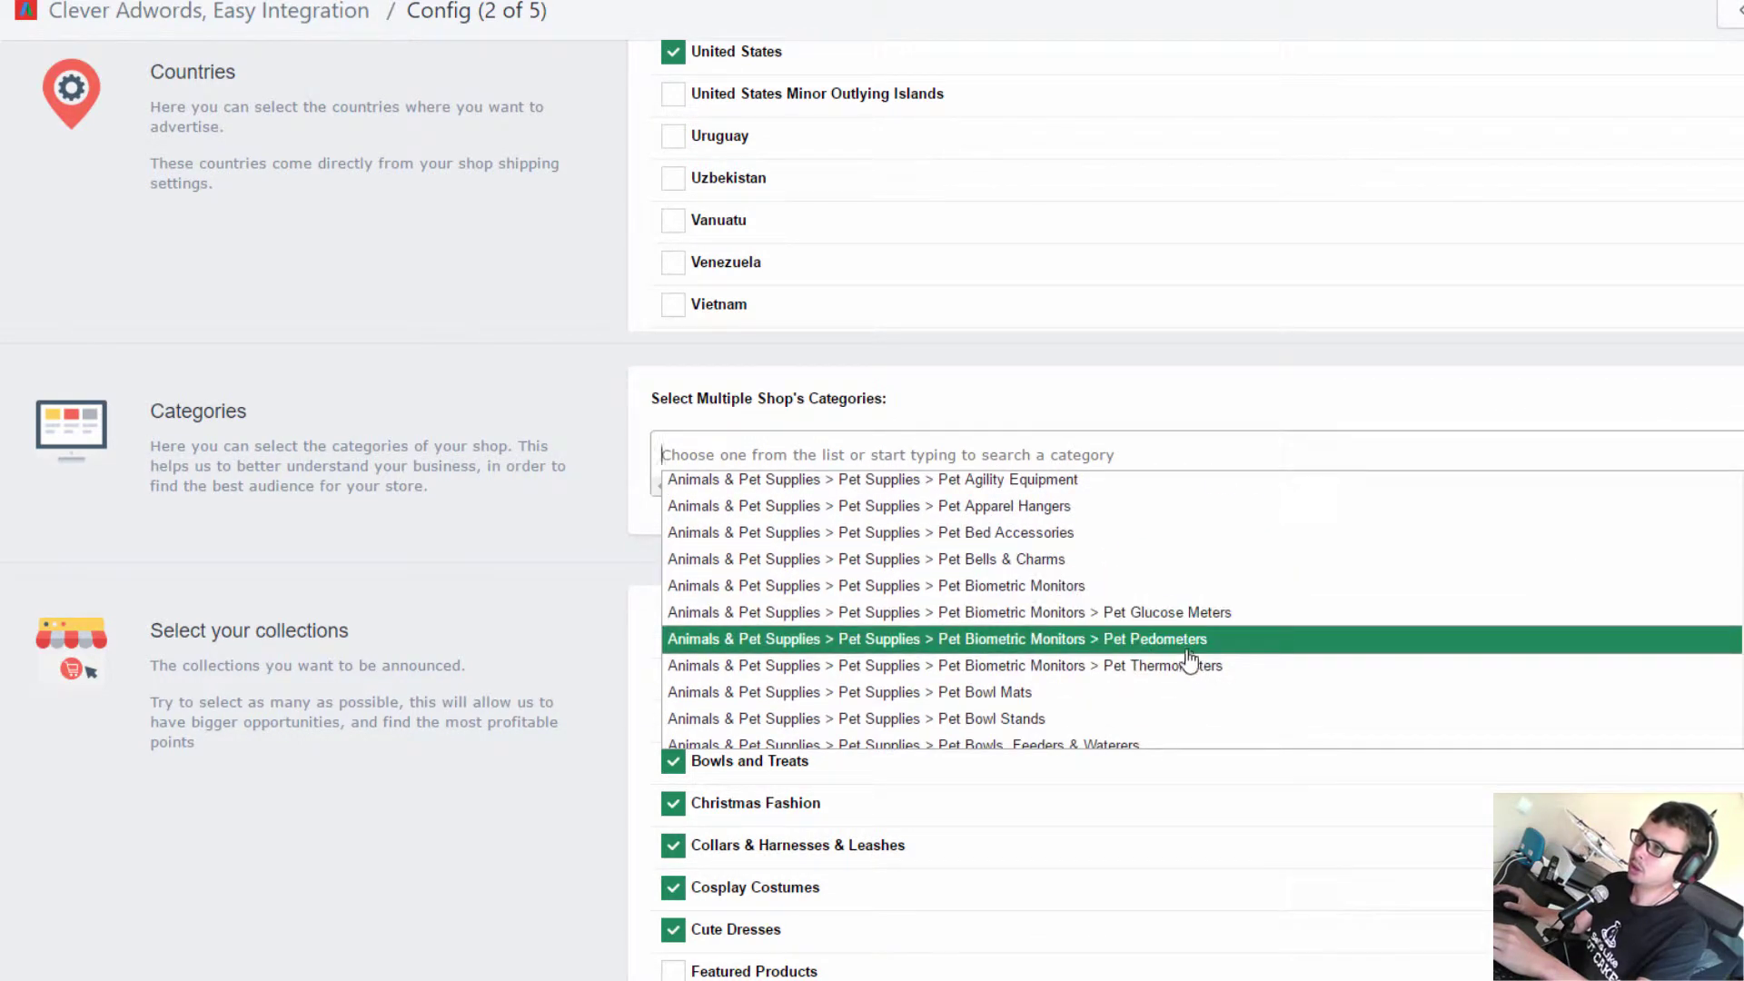
- Choose Animals & Pet Supplies > Pet Supplies as the shop category
click(1165, 586)
scroll(586, 557, down, 2)
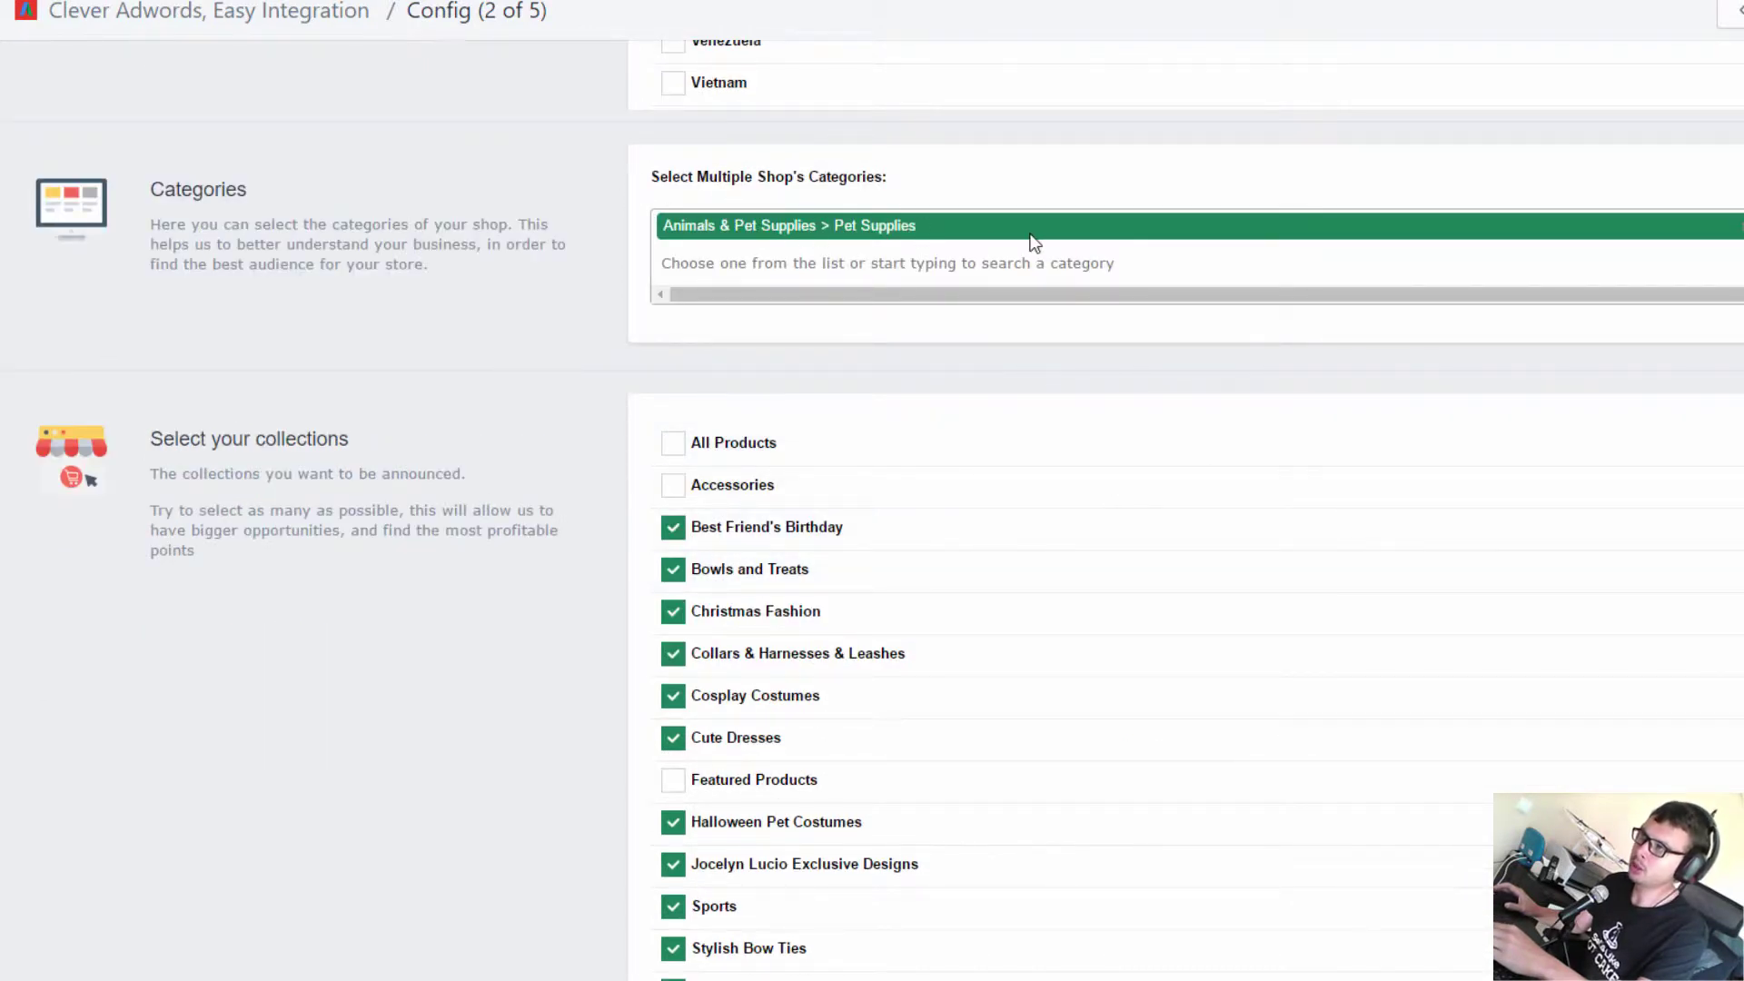
scroll(518, 412, down, 1)
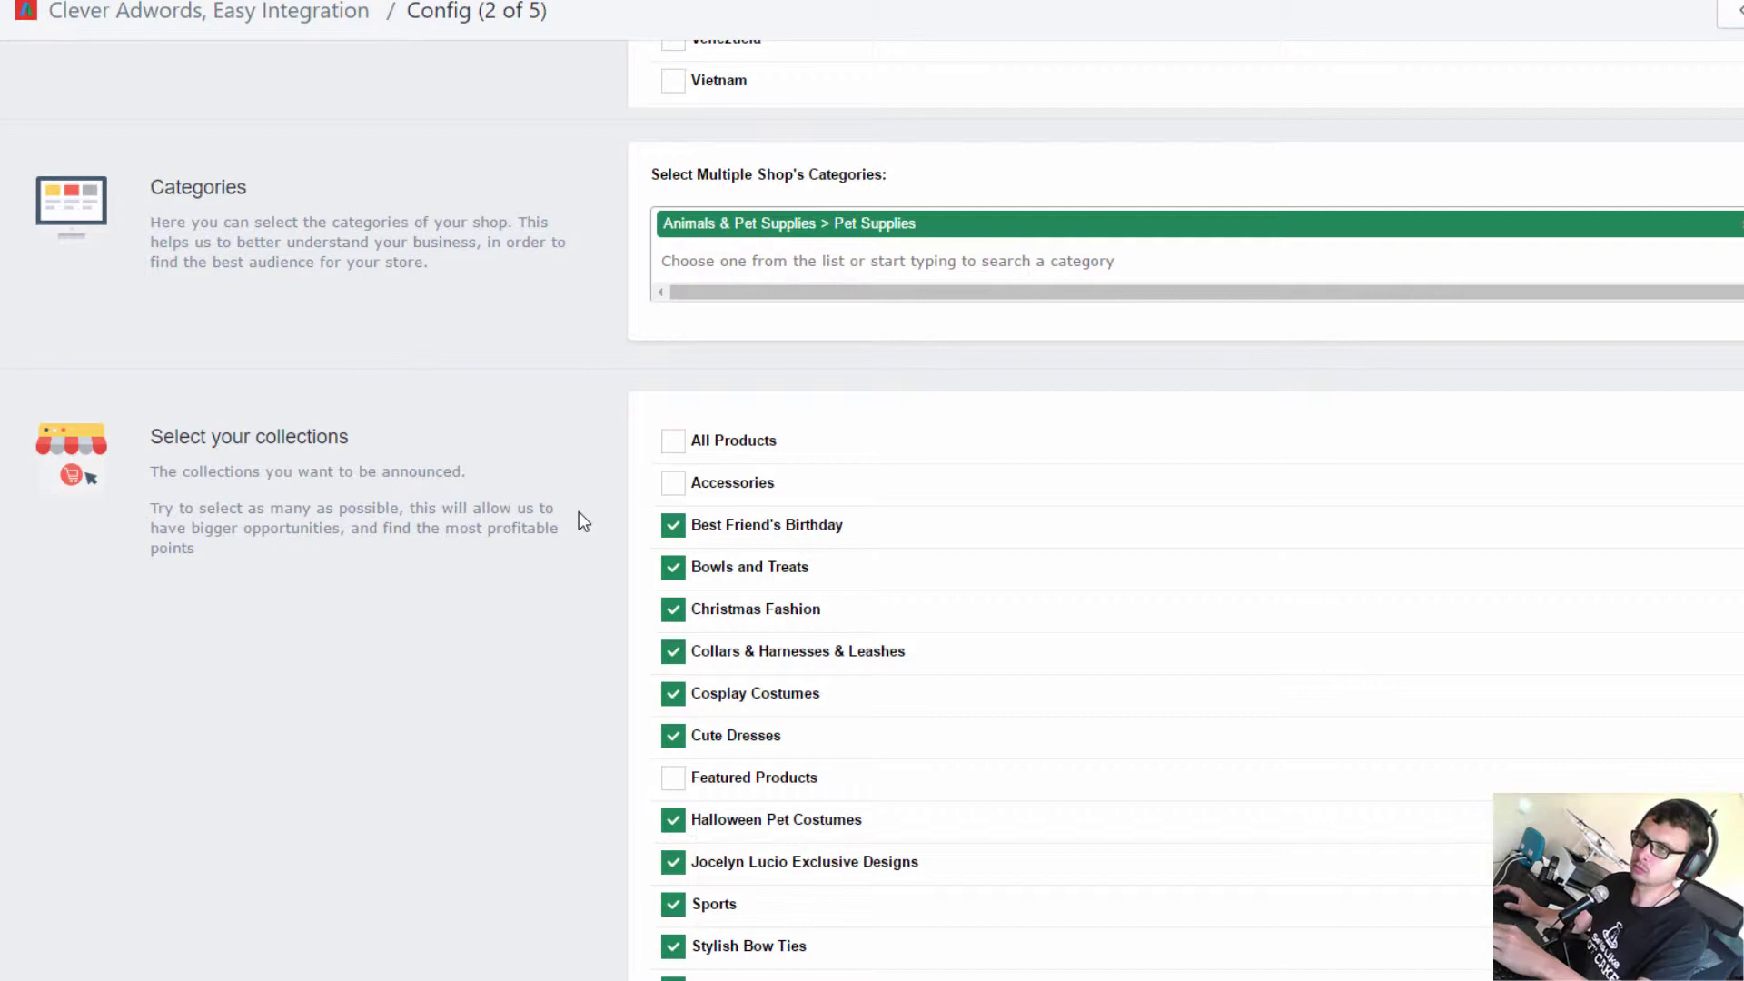
scroll(1249, 624, down, 1)
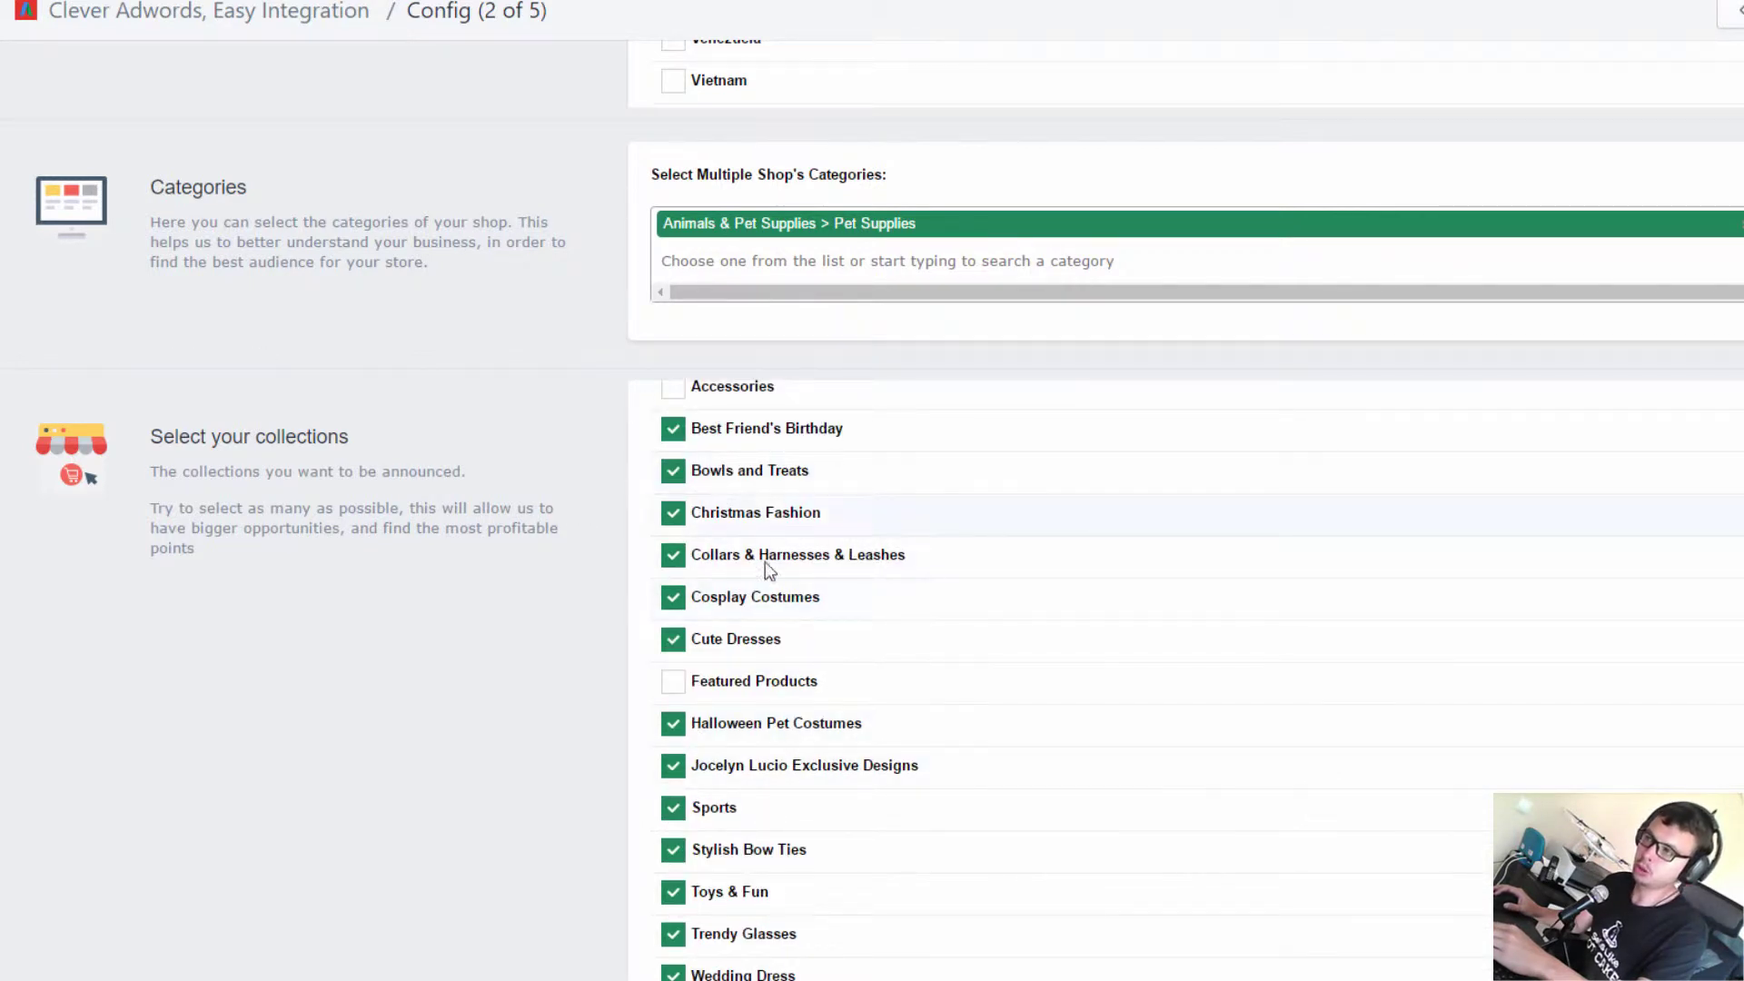
- Untick the Christmas Fashion and Halloween Pet Costumes collections from advertising
click(770, 519)
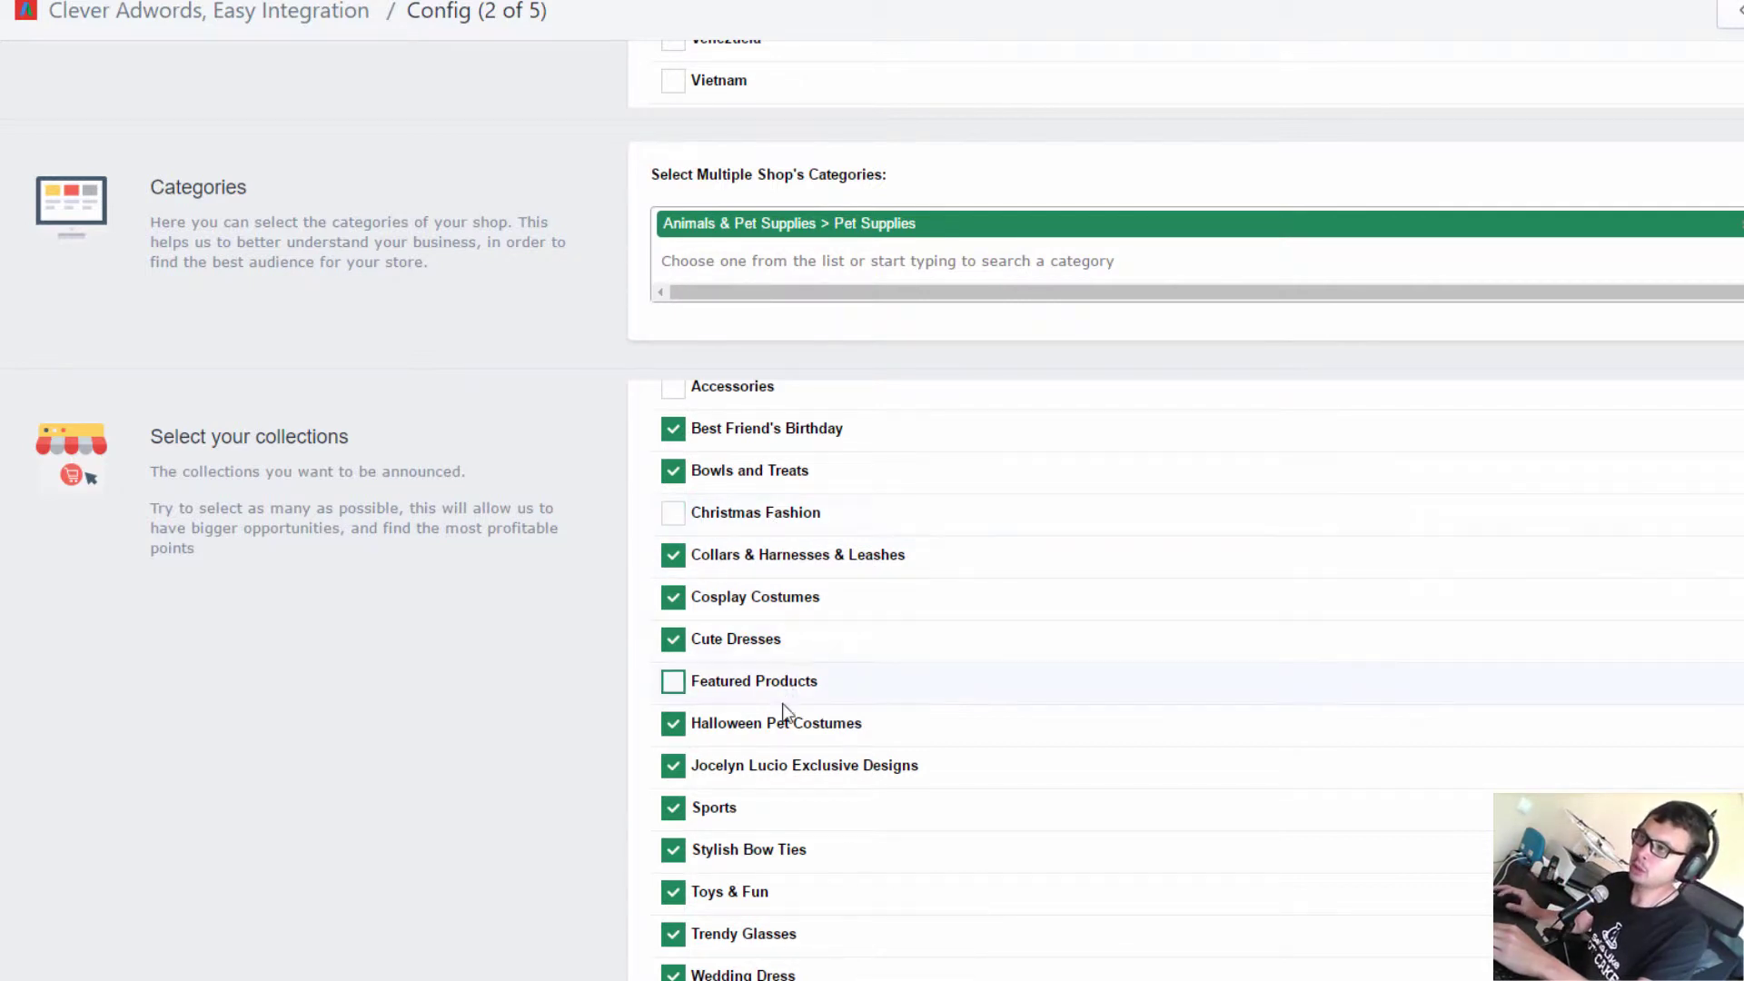
click(763, 724)
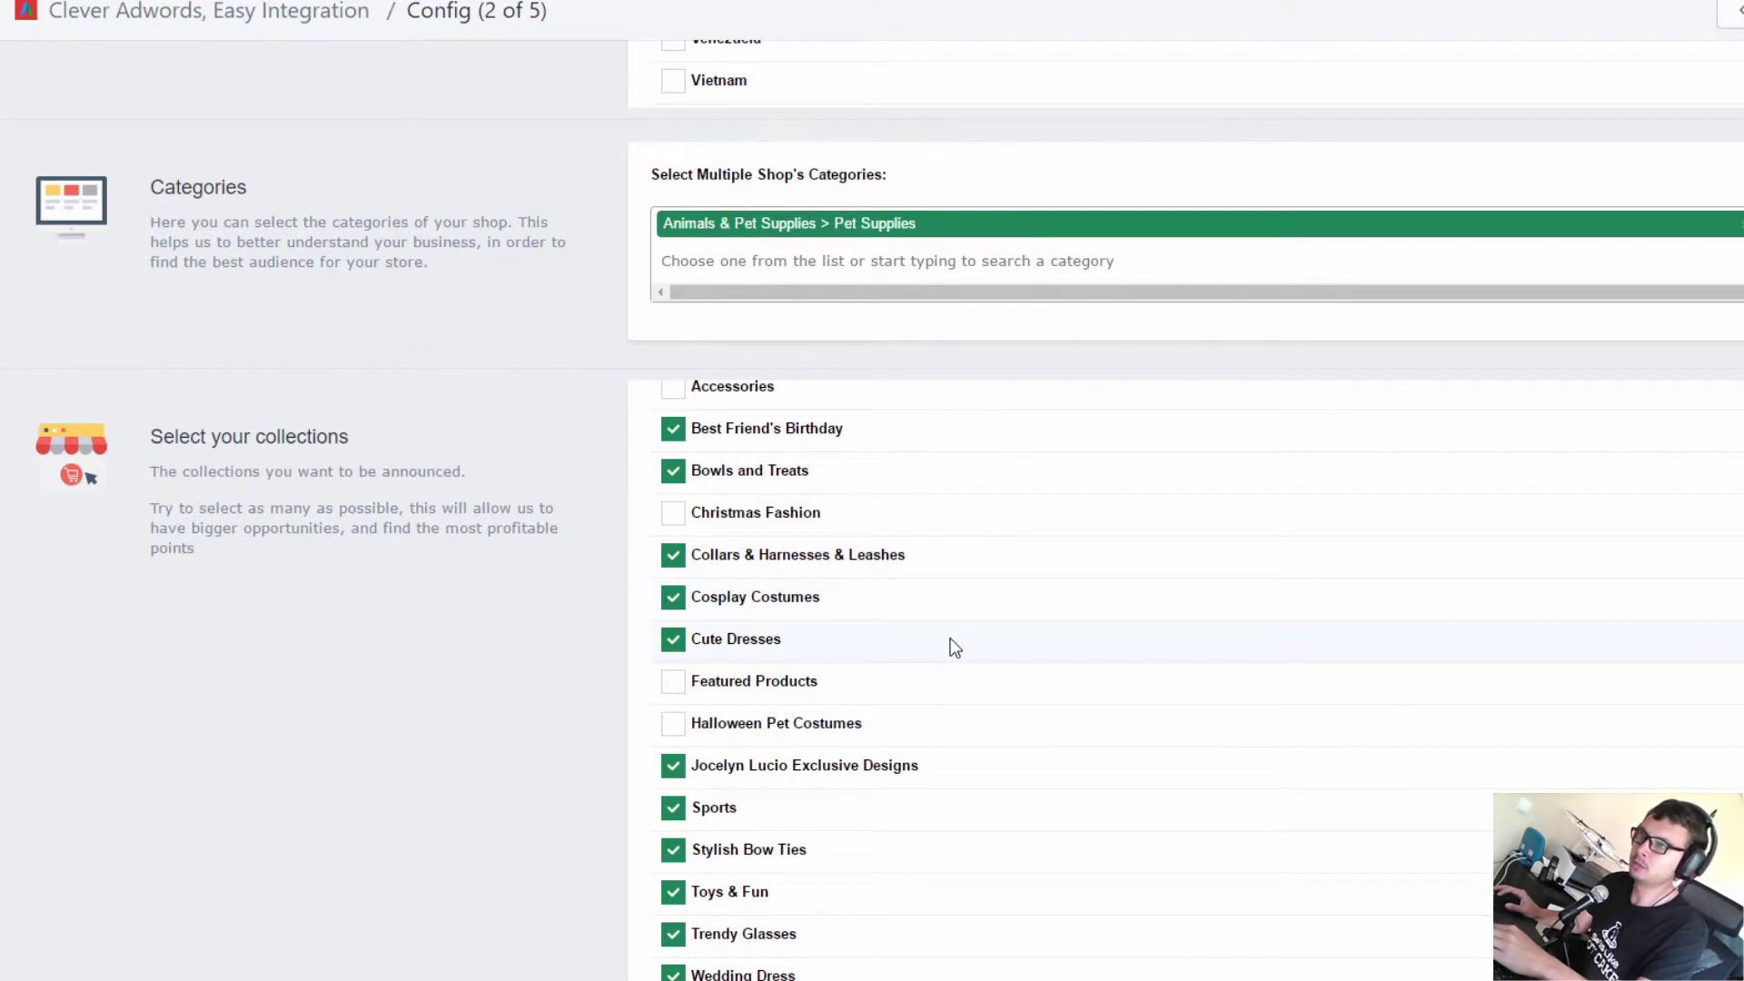
scroll(1625, 192, up, 3)
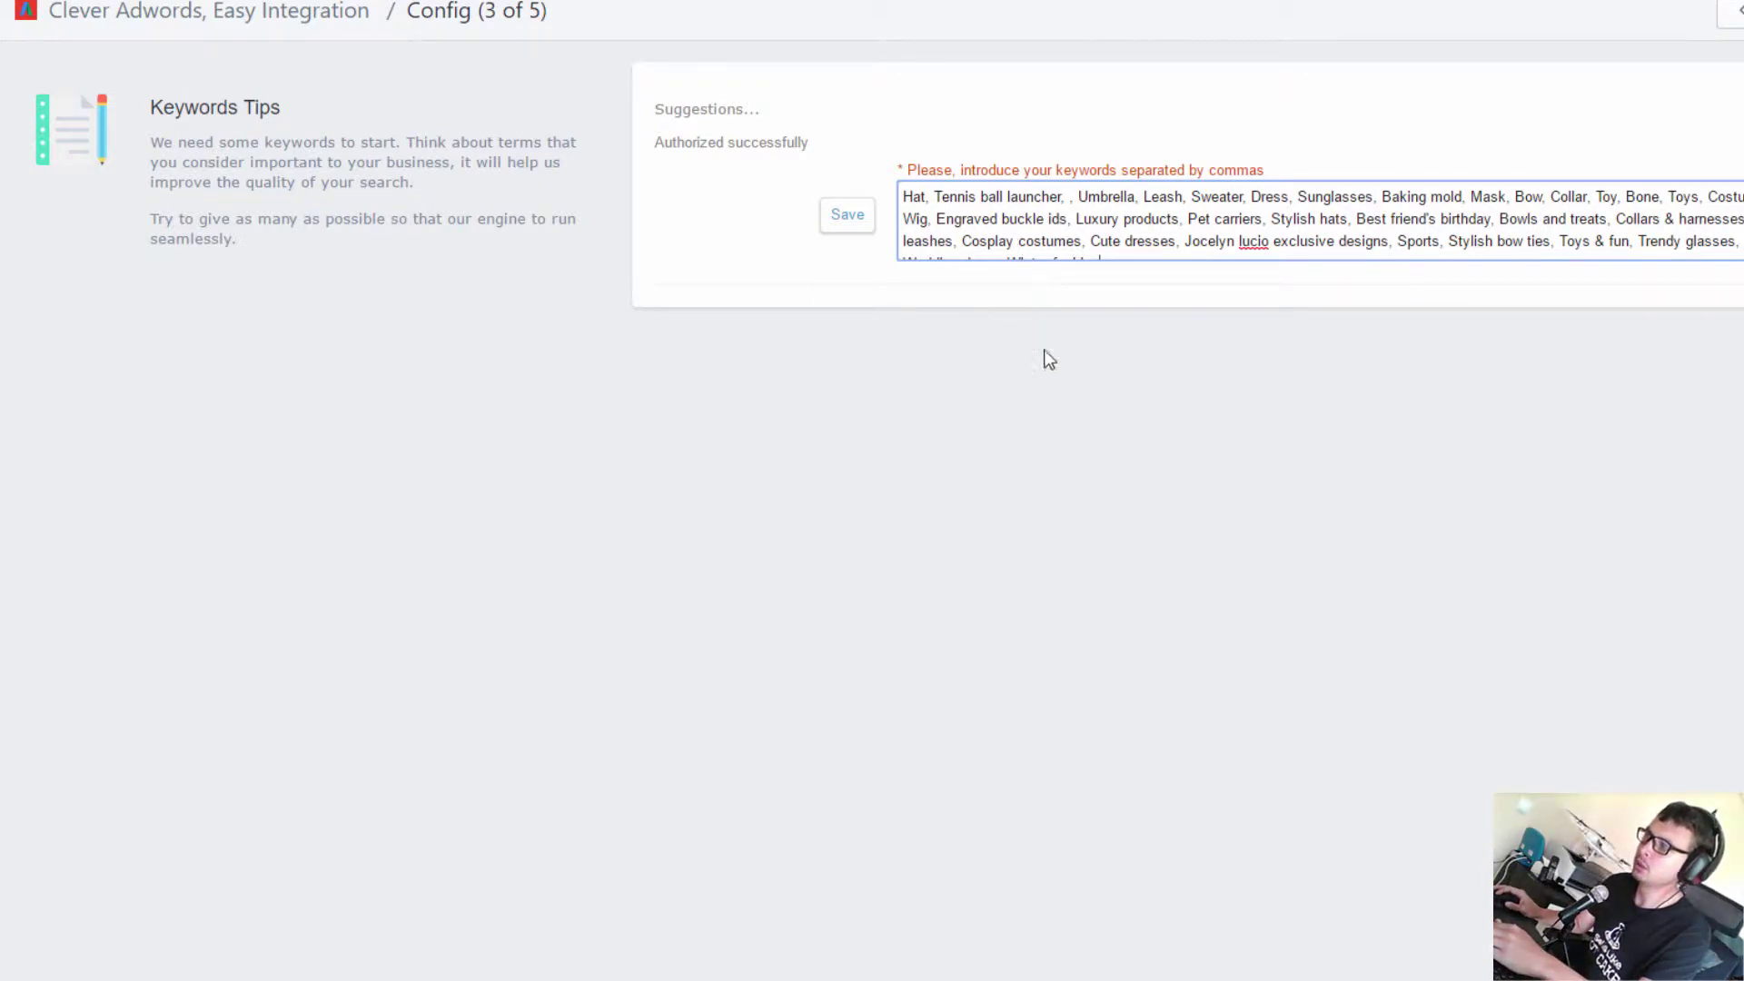
- Save the prefilled pet product keyword list on config step 3 of 5
click(826, 227)
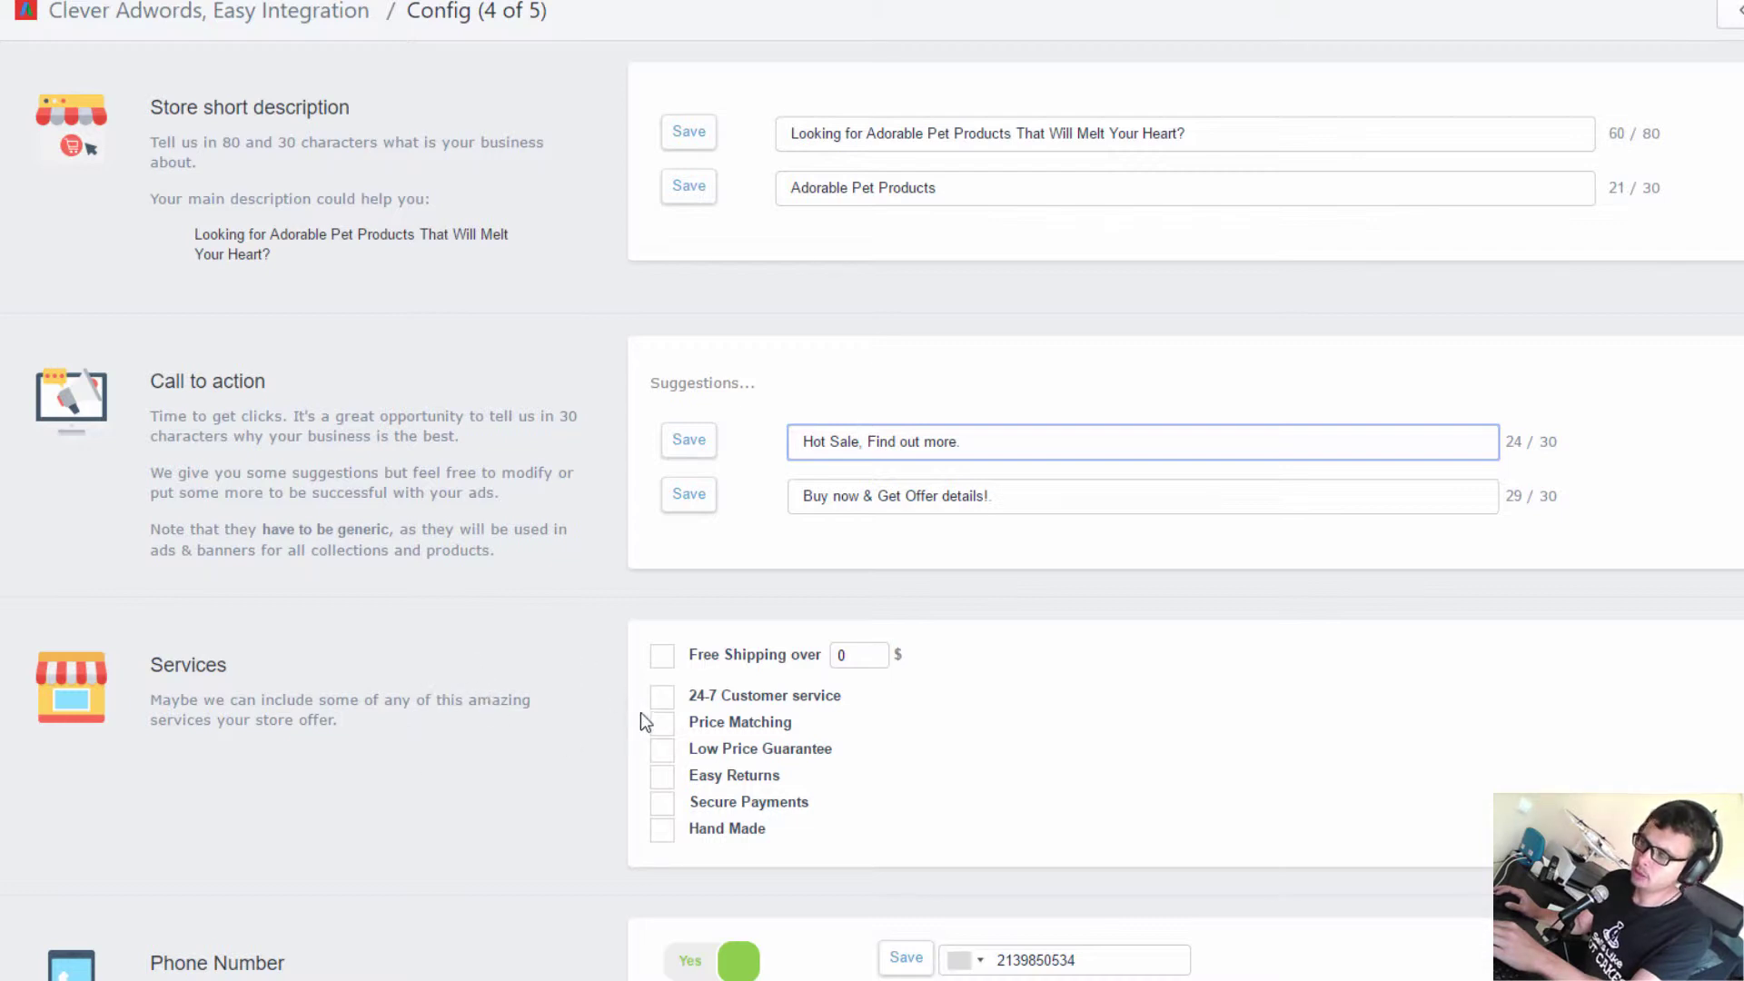
- Tick 24-7 Customer service, Easy Returns and Free Shipping as store services
click(663, 697)
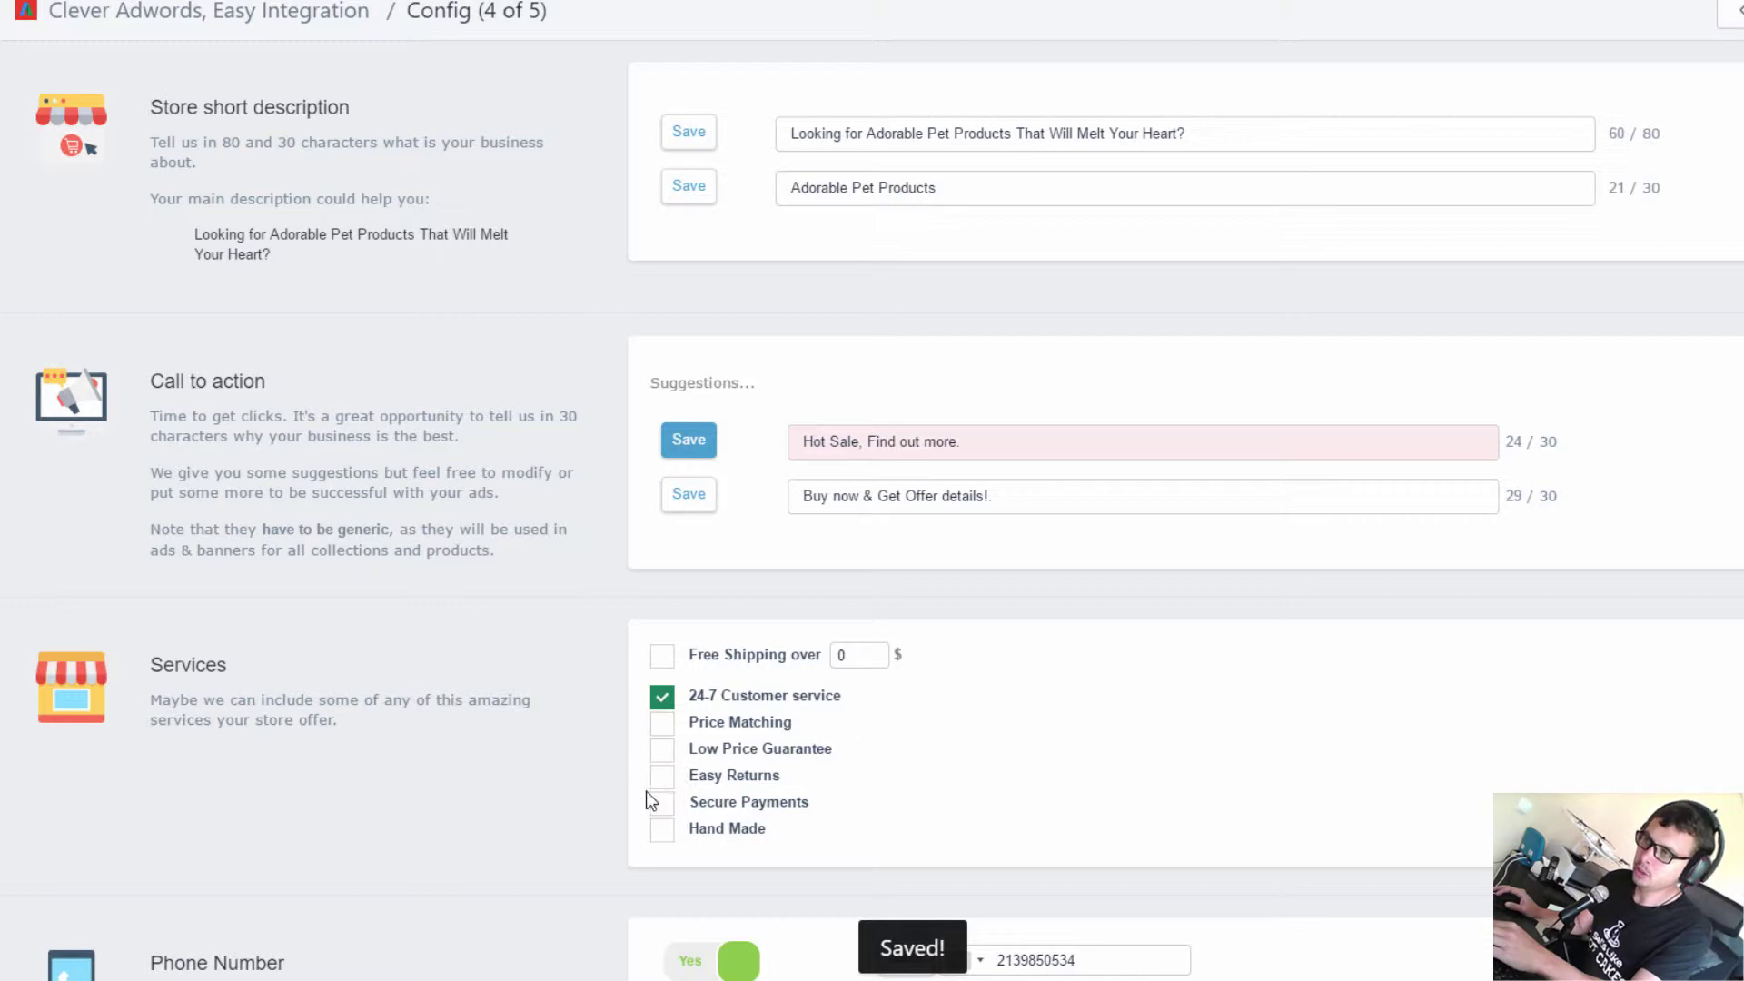
click(663, 776)
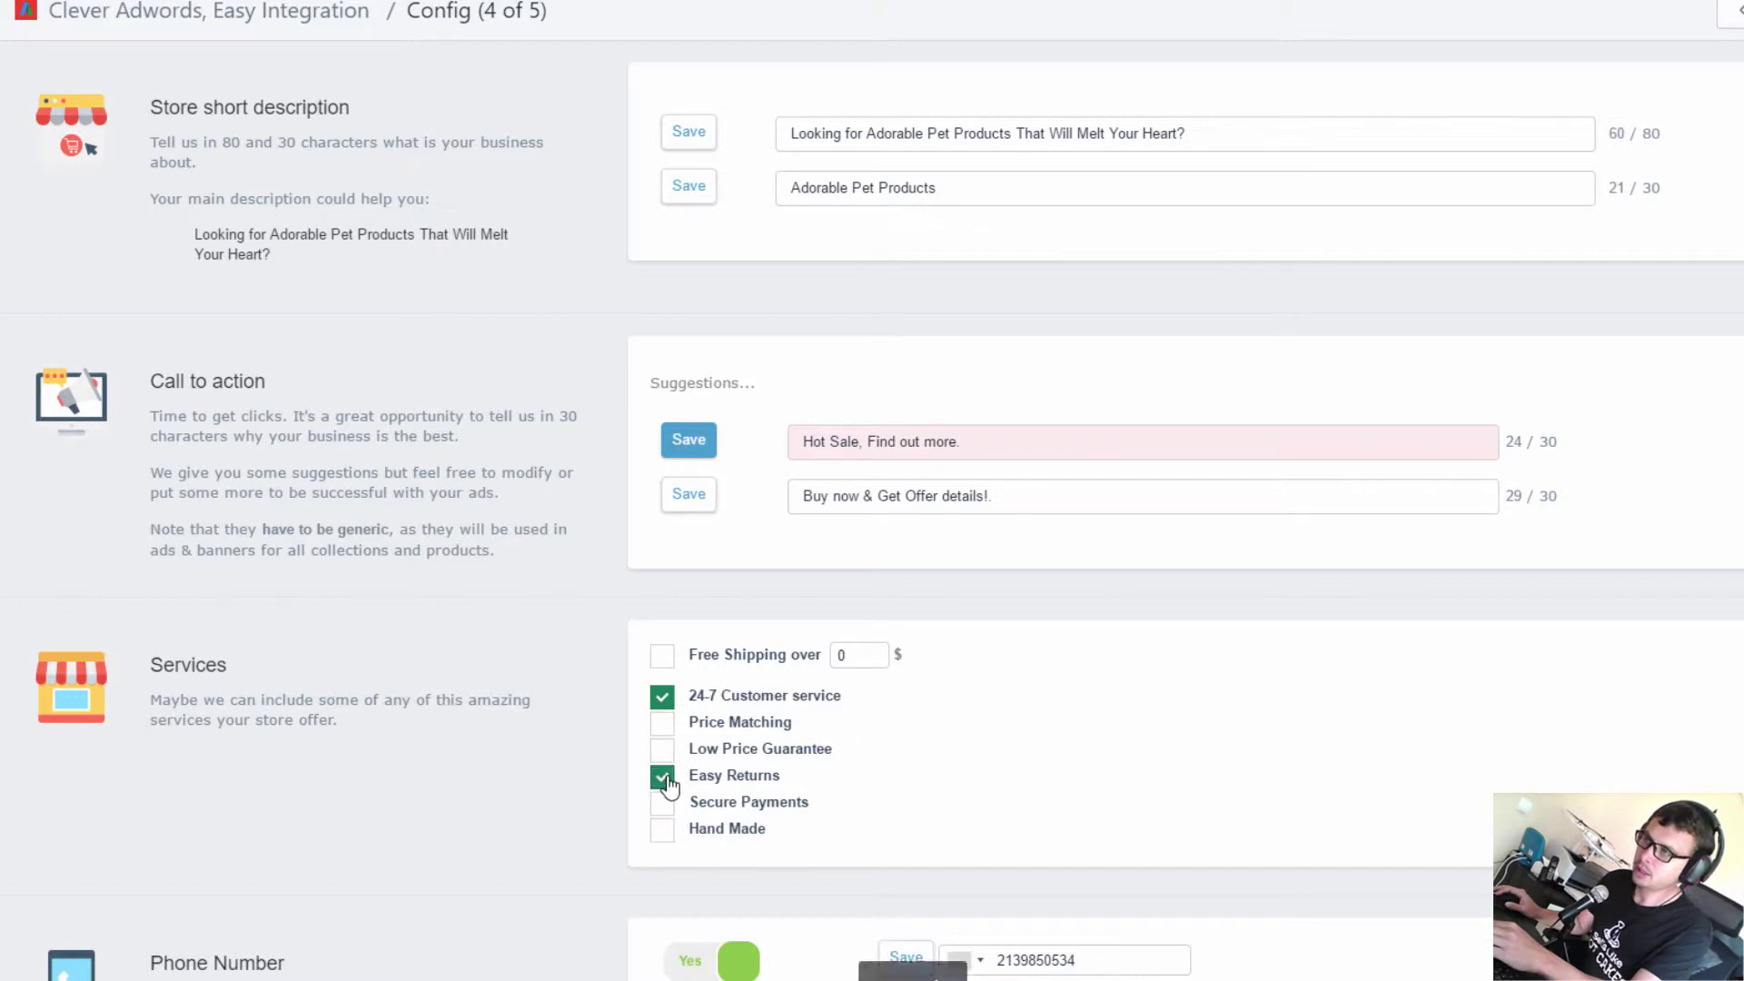
click(662, 656)
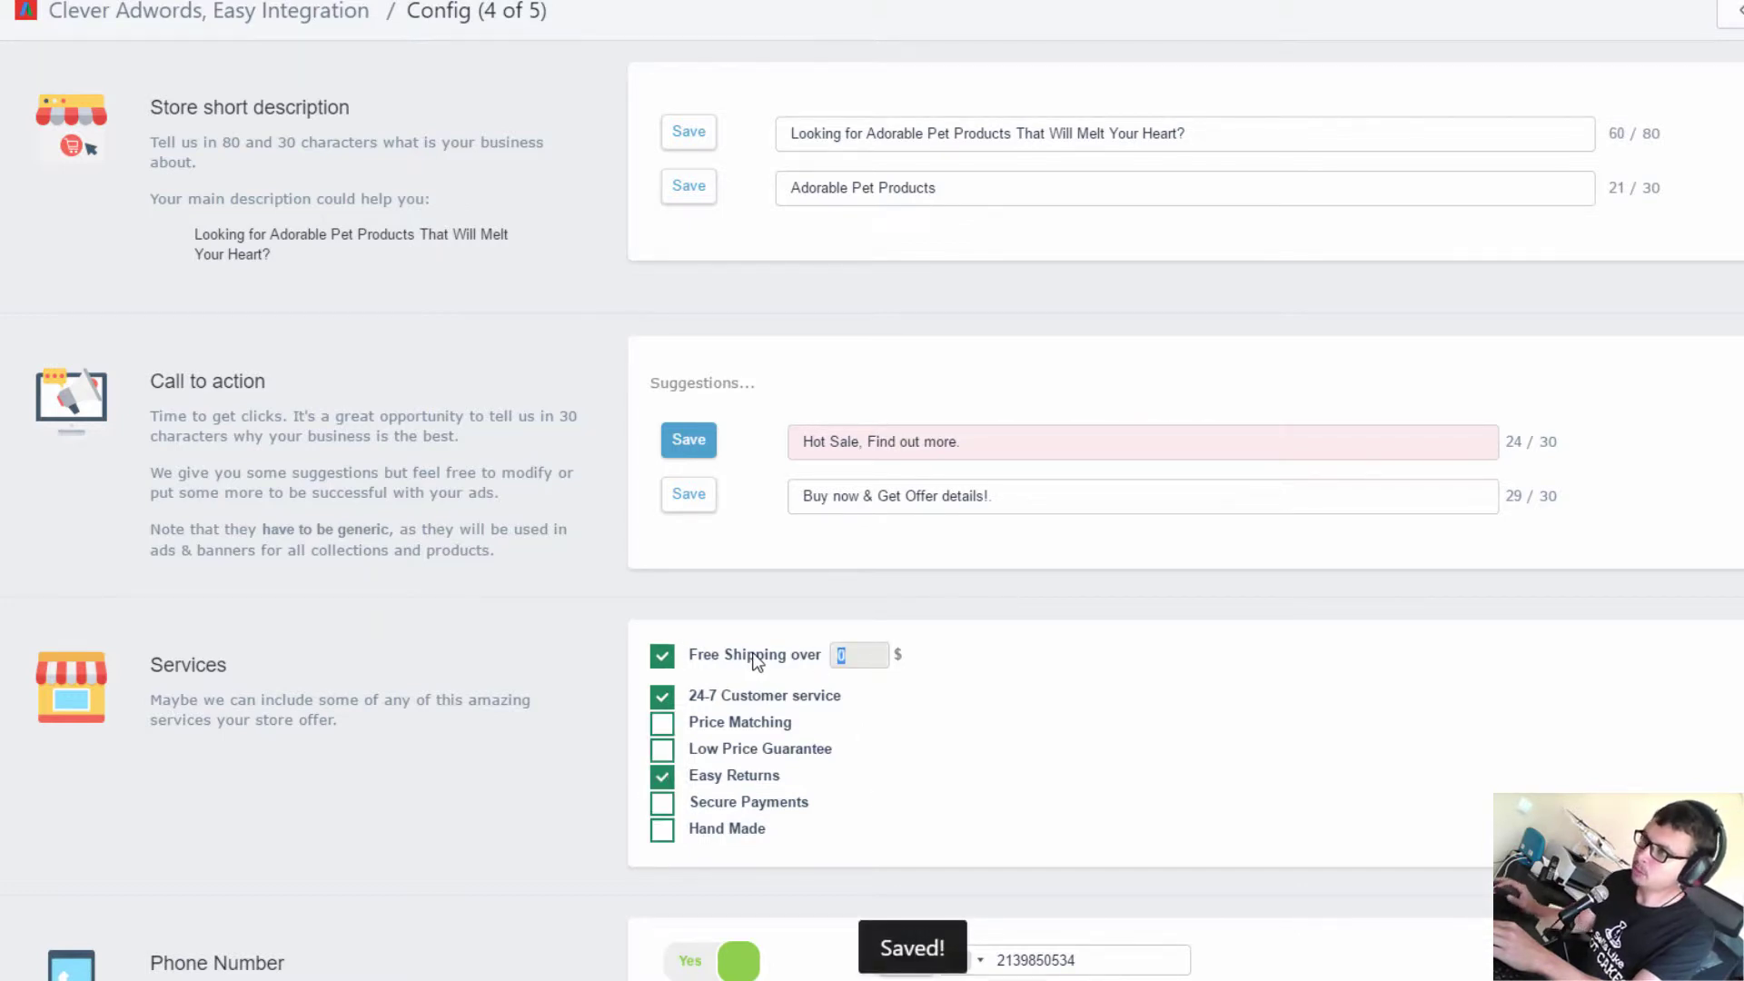
scroll(1056, 742, down, 2)
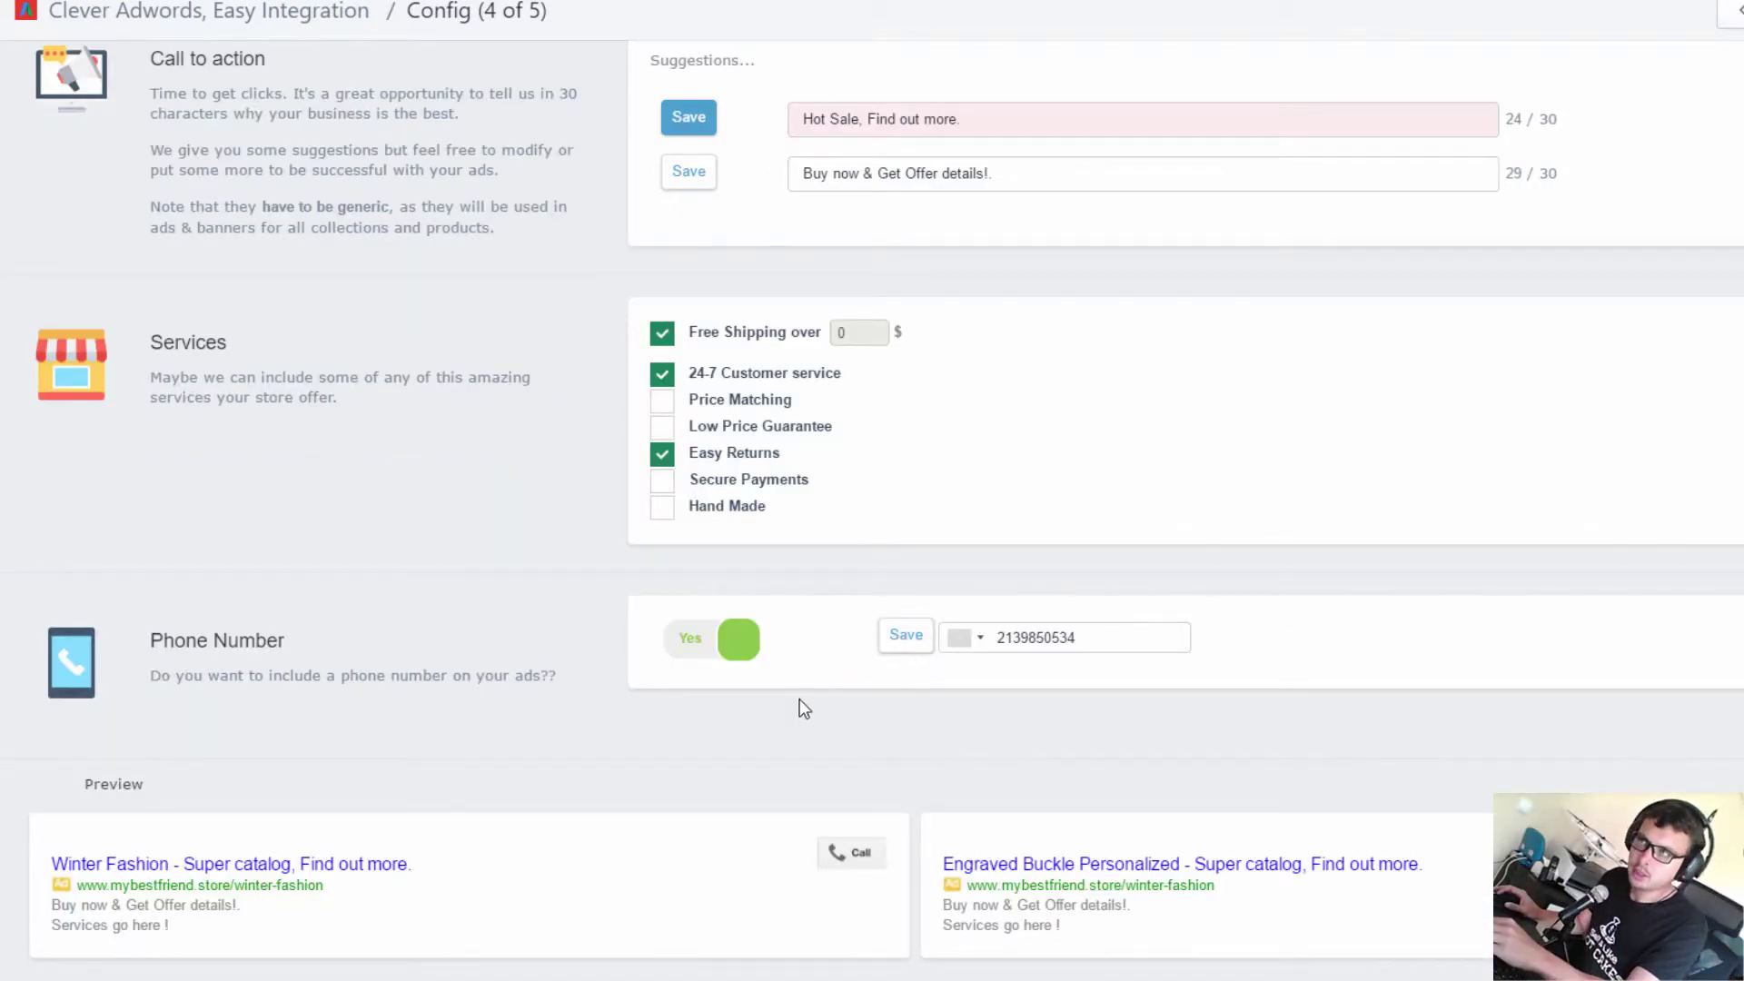
- Set the Phone Number toggle to No so no number shows in the ads
click(744, 647)
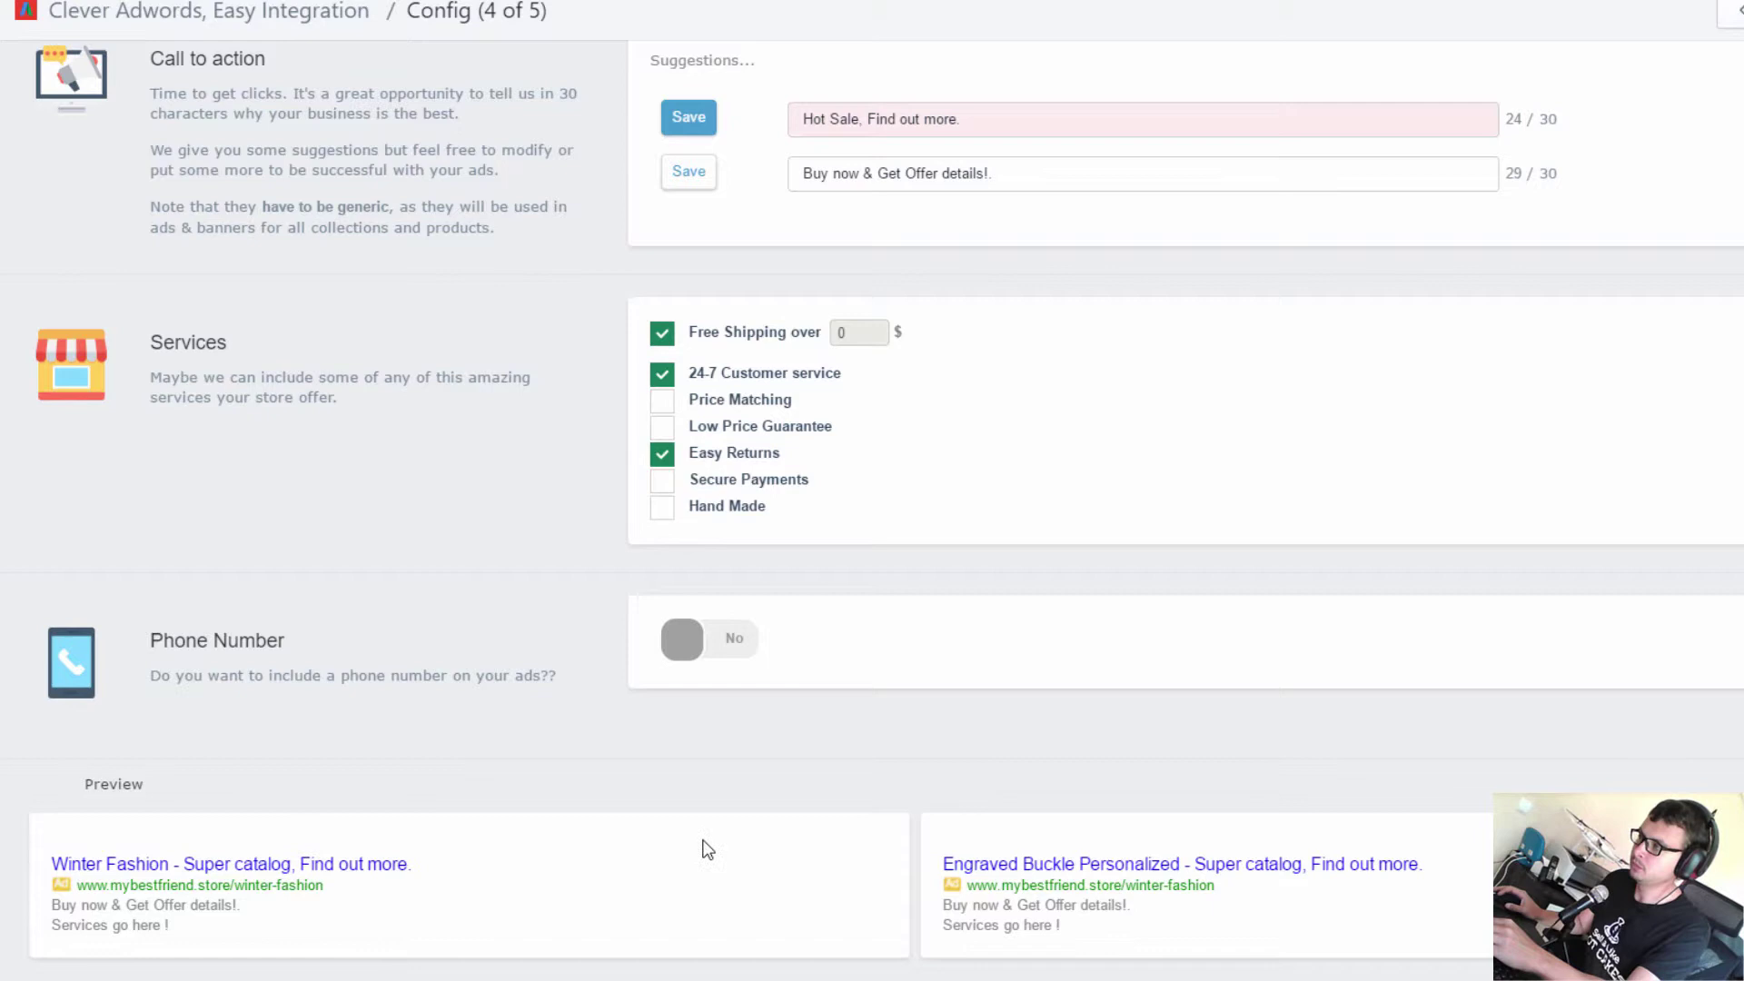
scroll(692, 888, up, 2)
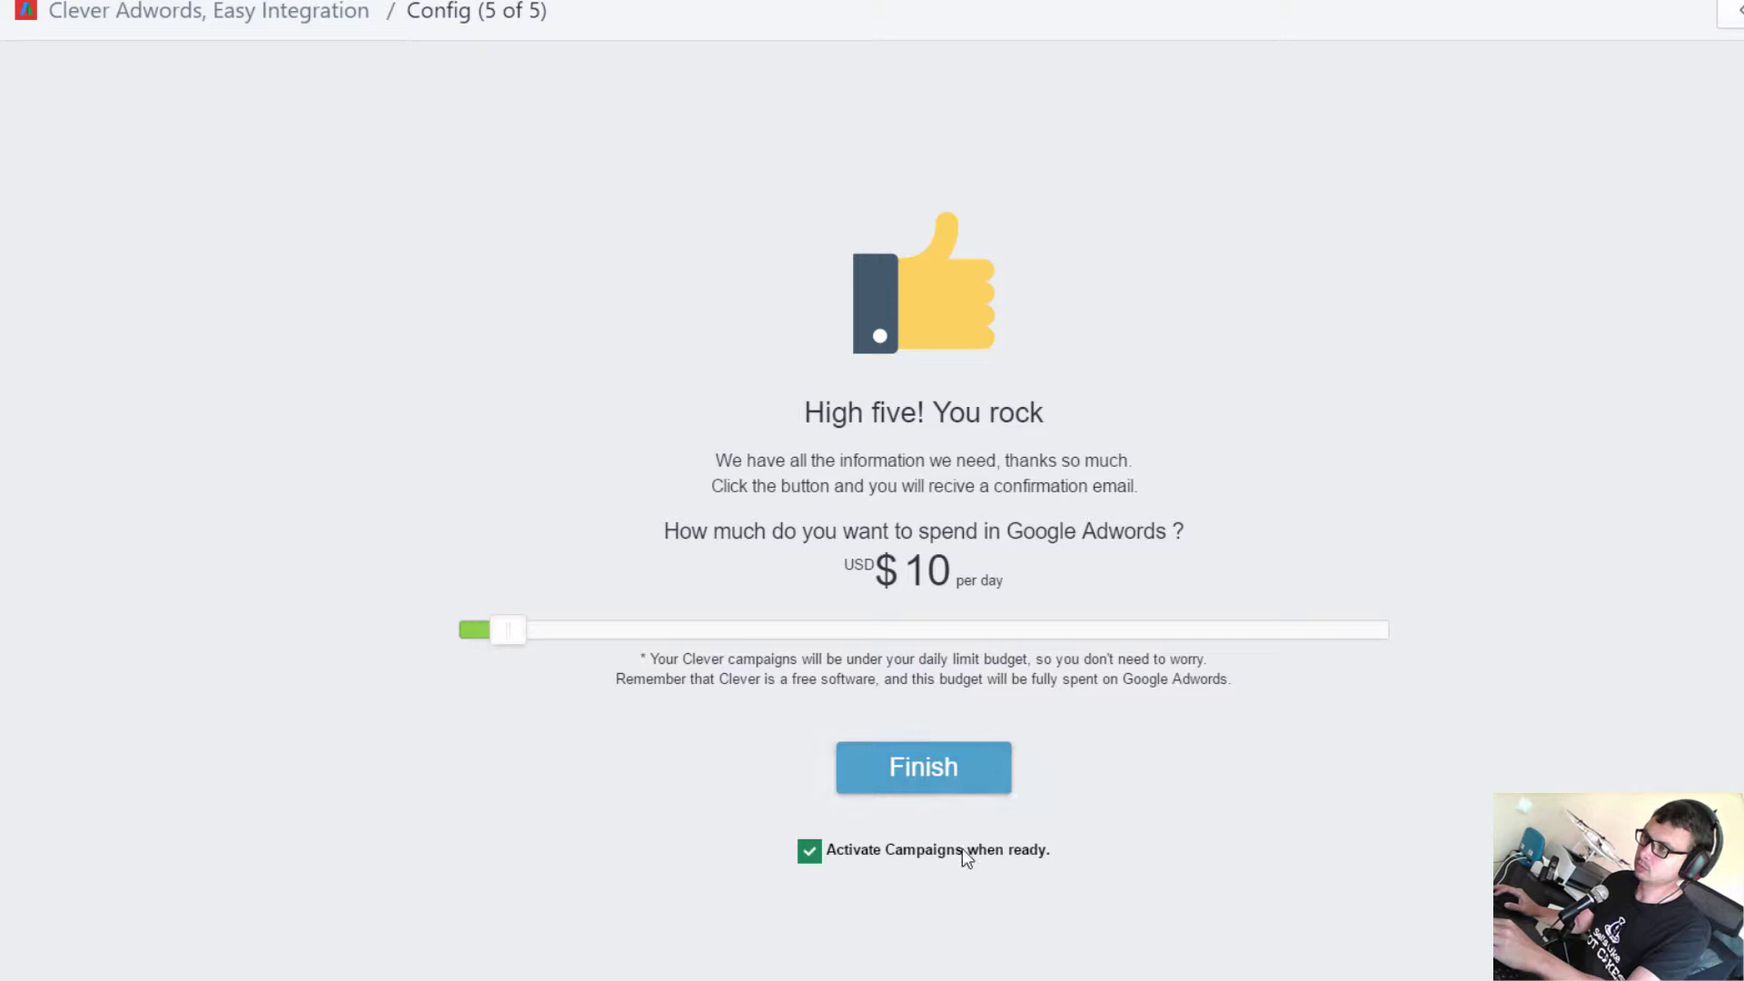
- Untick 'Activate Campaigns when ready' and finish setup with the $10 daily budget
click(809, 853)
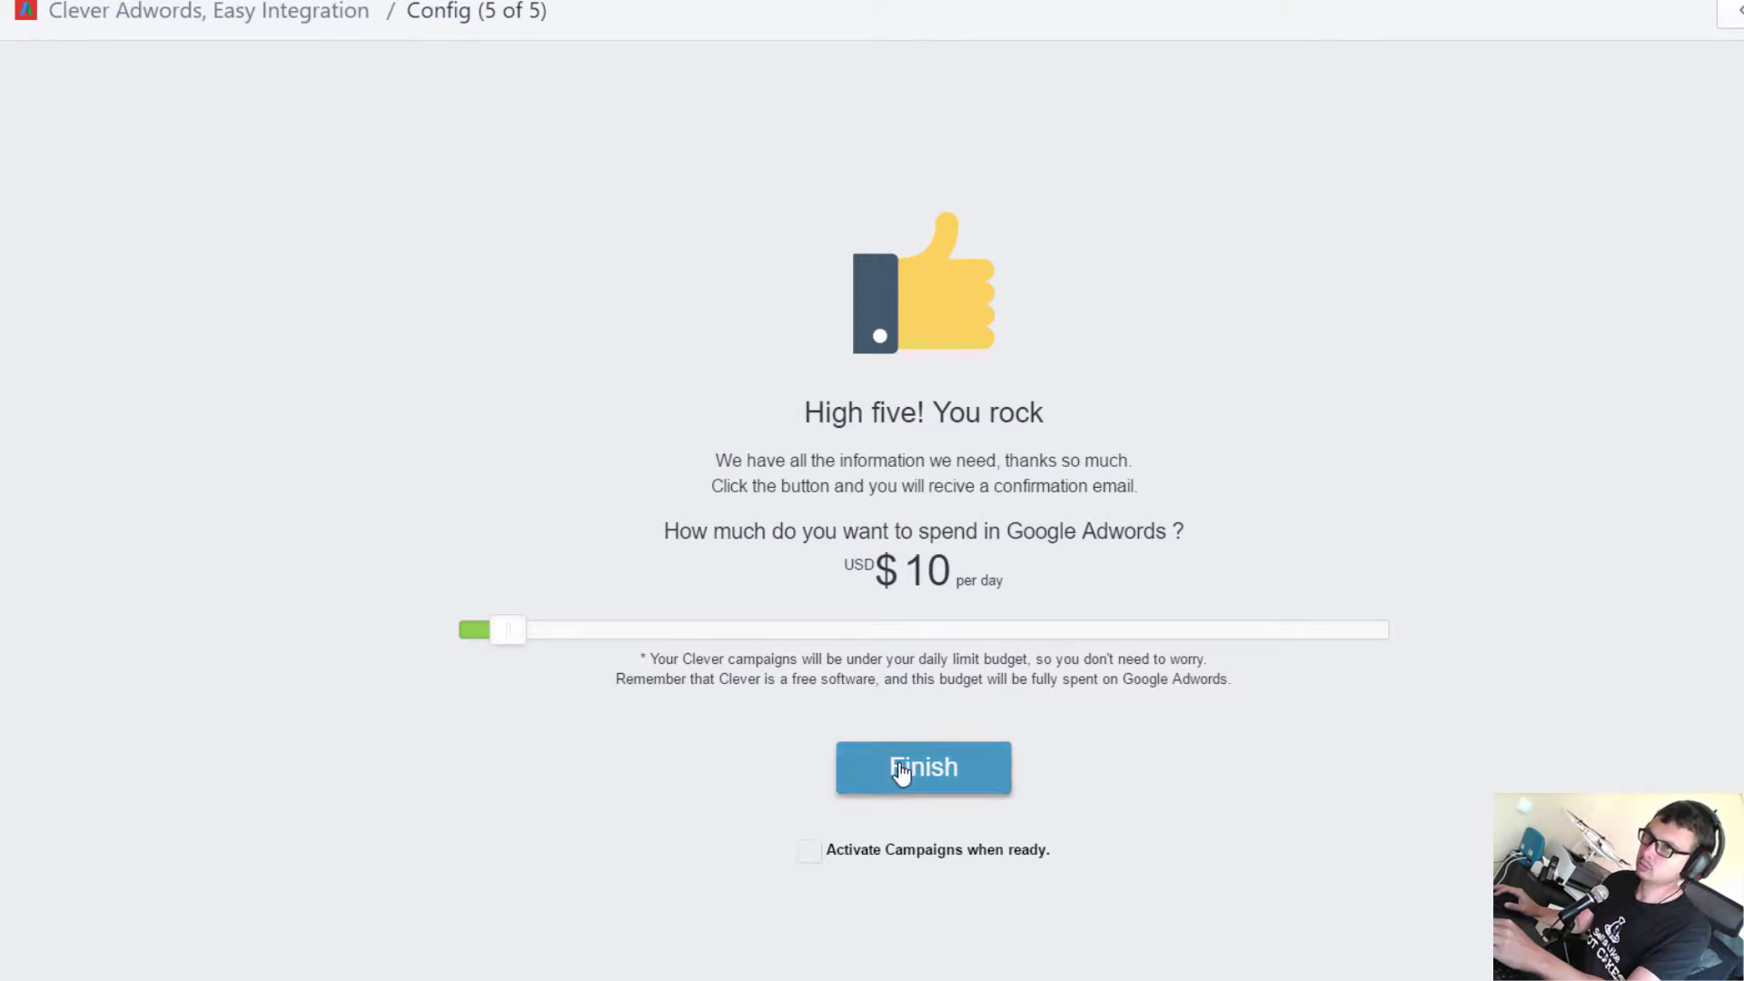
click(899, 771)
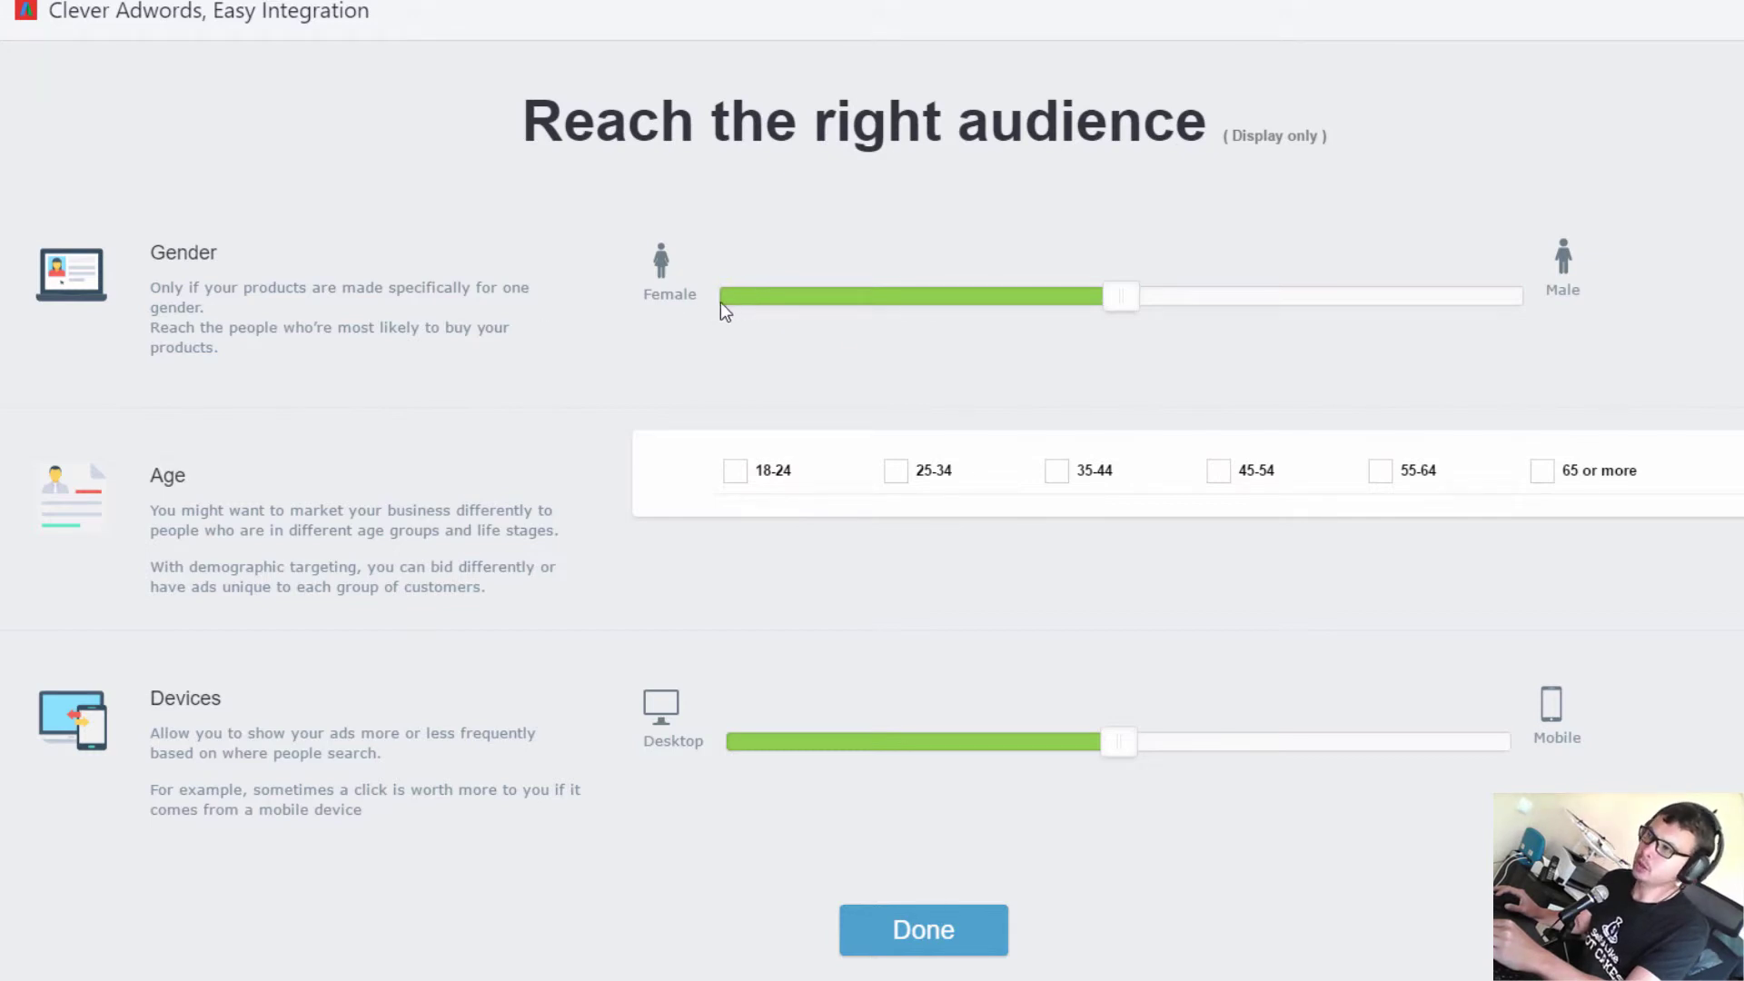
- Weight the gender slider toward male, target ages 45-54 and 55-64, and submit the audience
click(899, 303)
drag(901, 308, 997, 304)
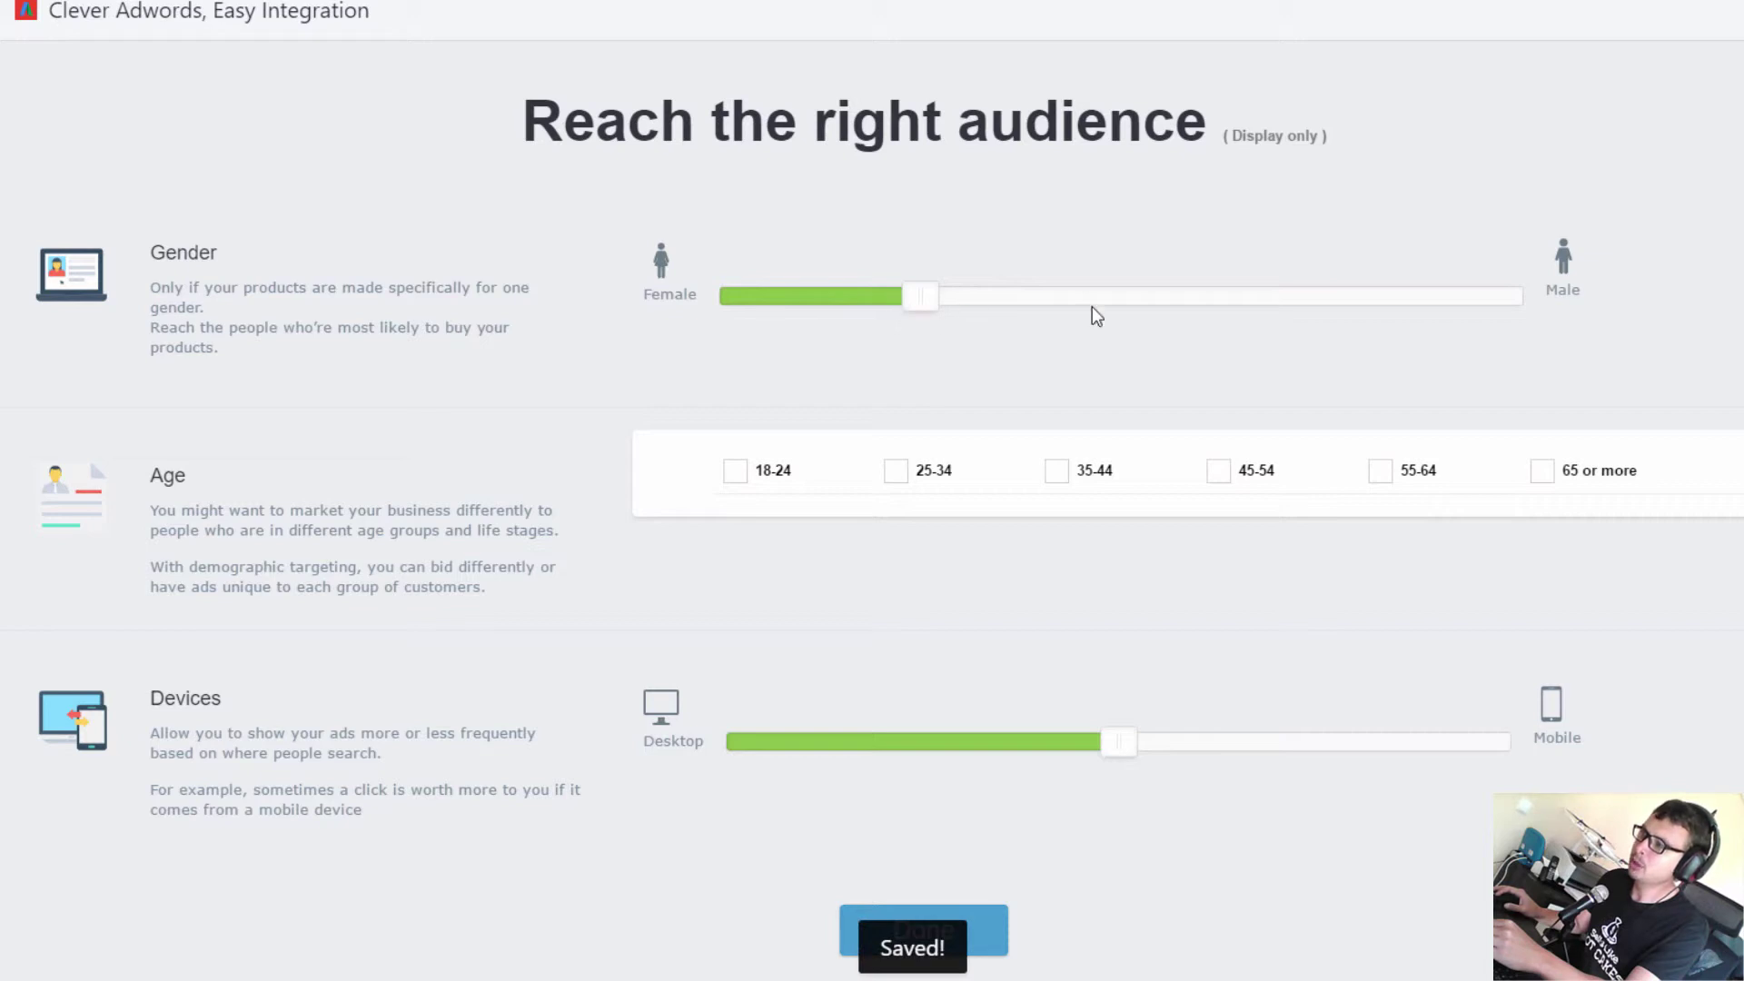
click(952, 304)
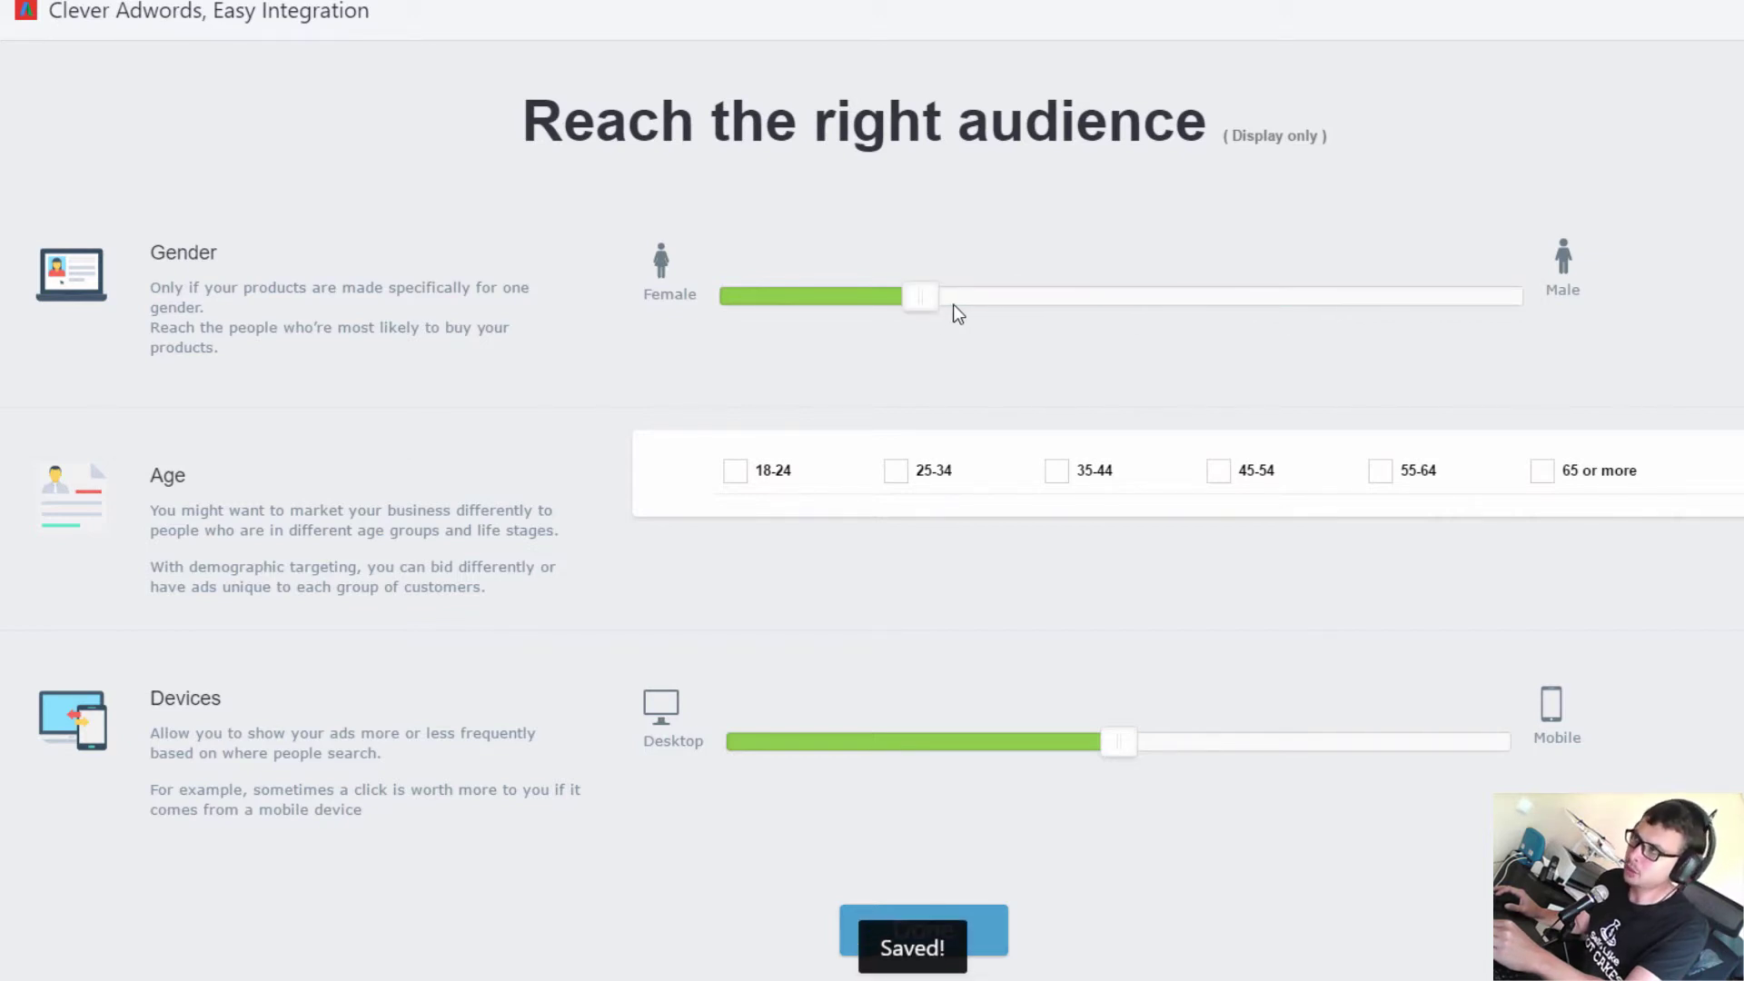
click(1219, 477)
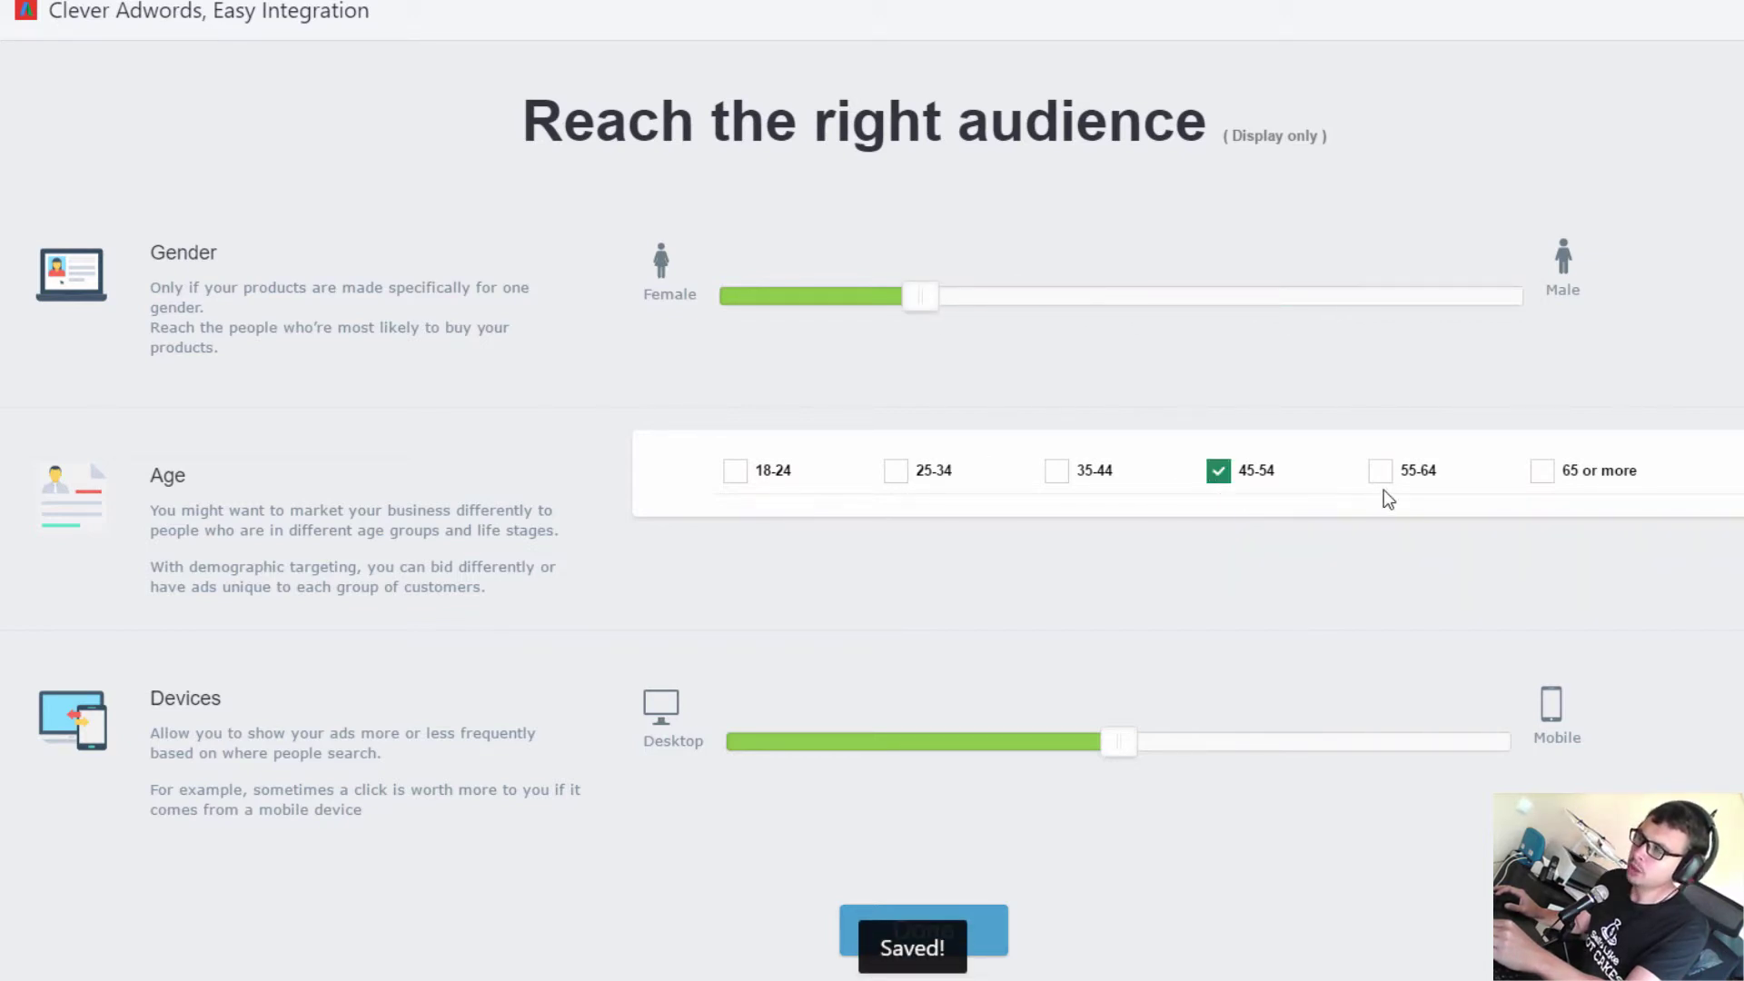
drag(942, 307, 1208, 300)
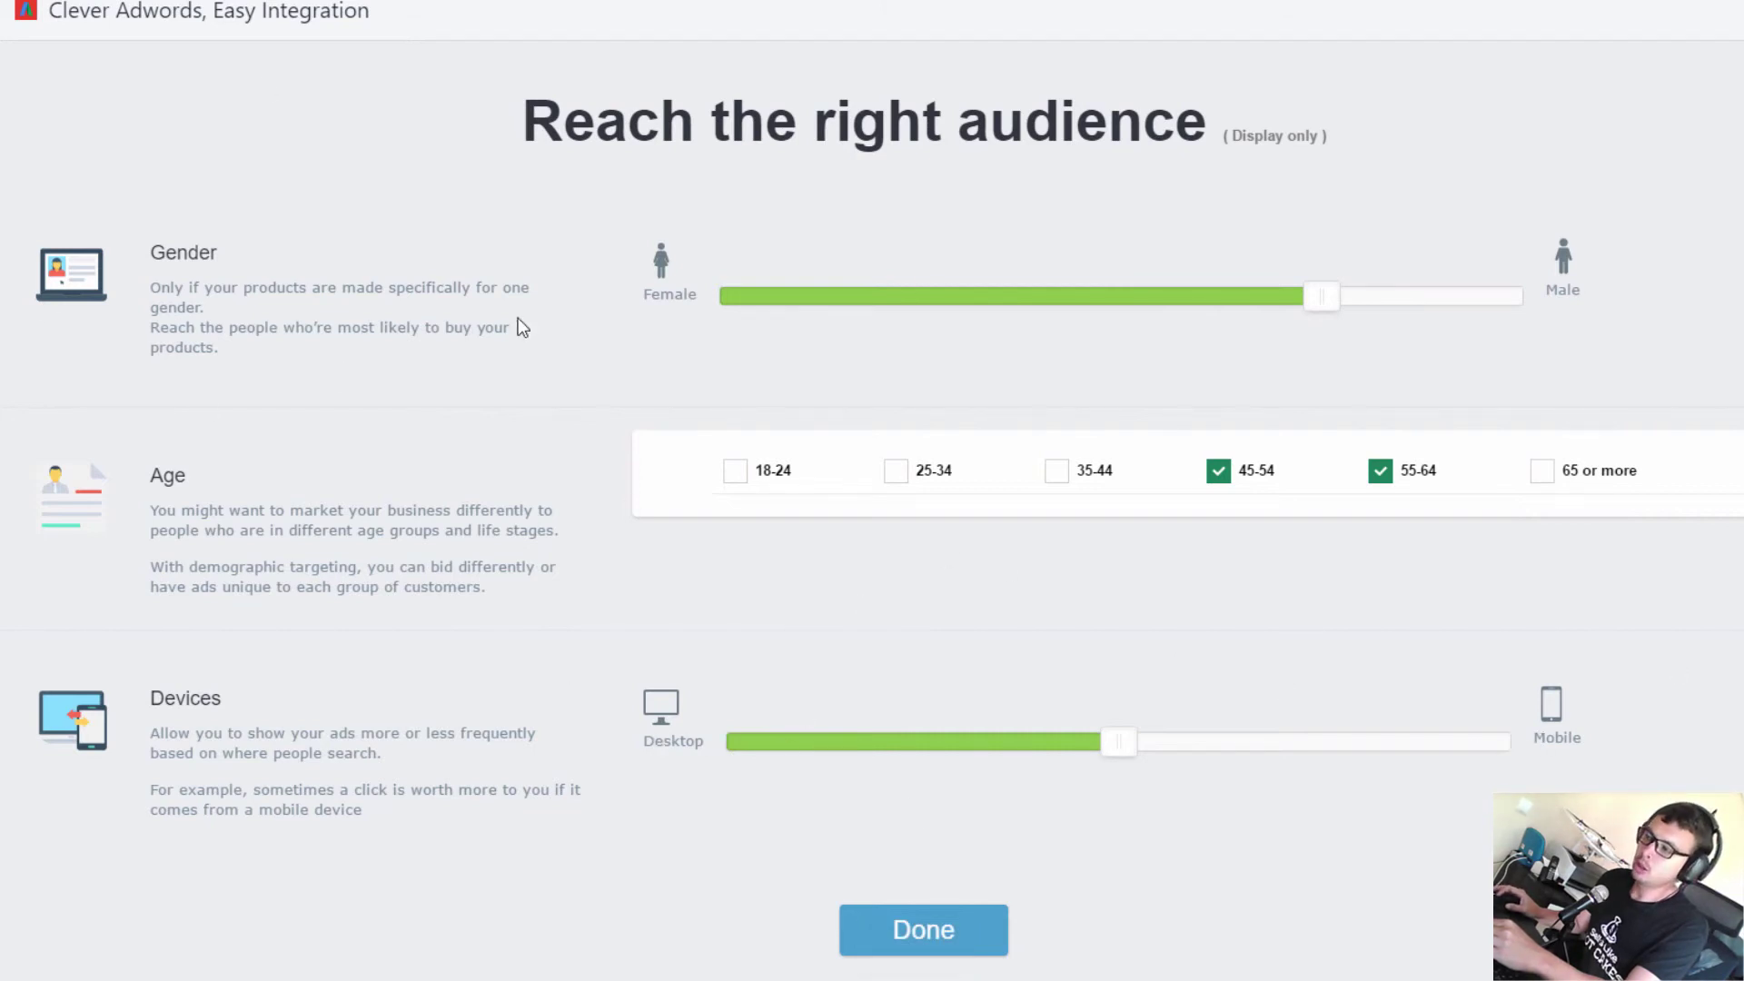
click(927, 927)
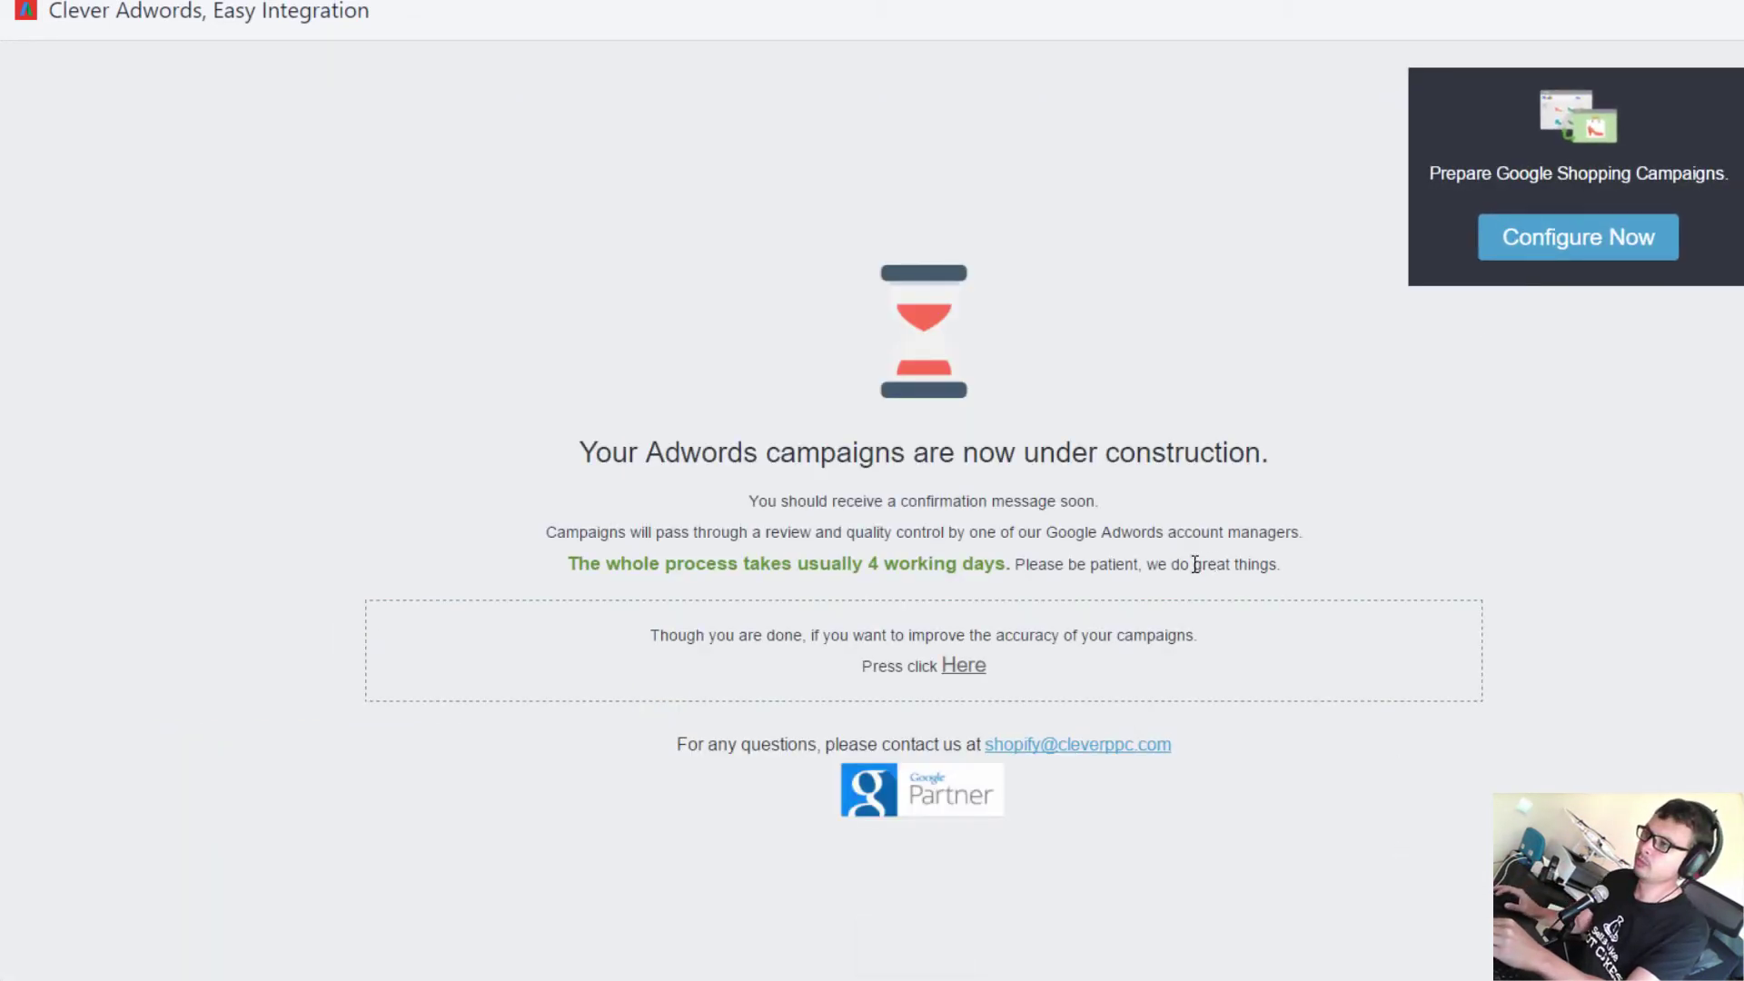
- Start configuring Google Shopping campaigns from the Prepare Google Shopping Campaigns banner
click(1512, 239)
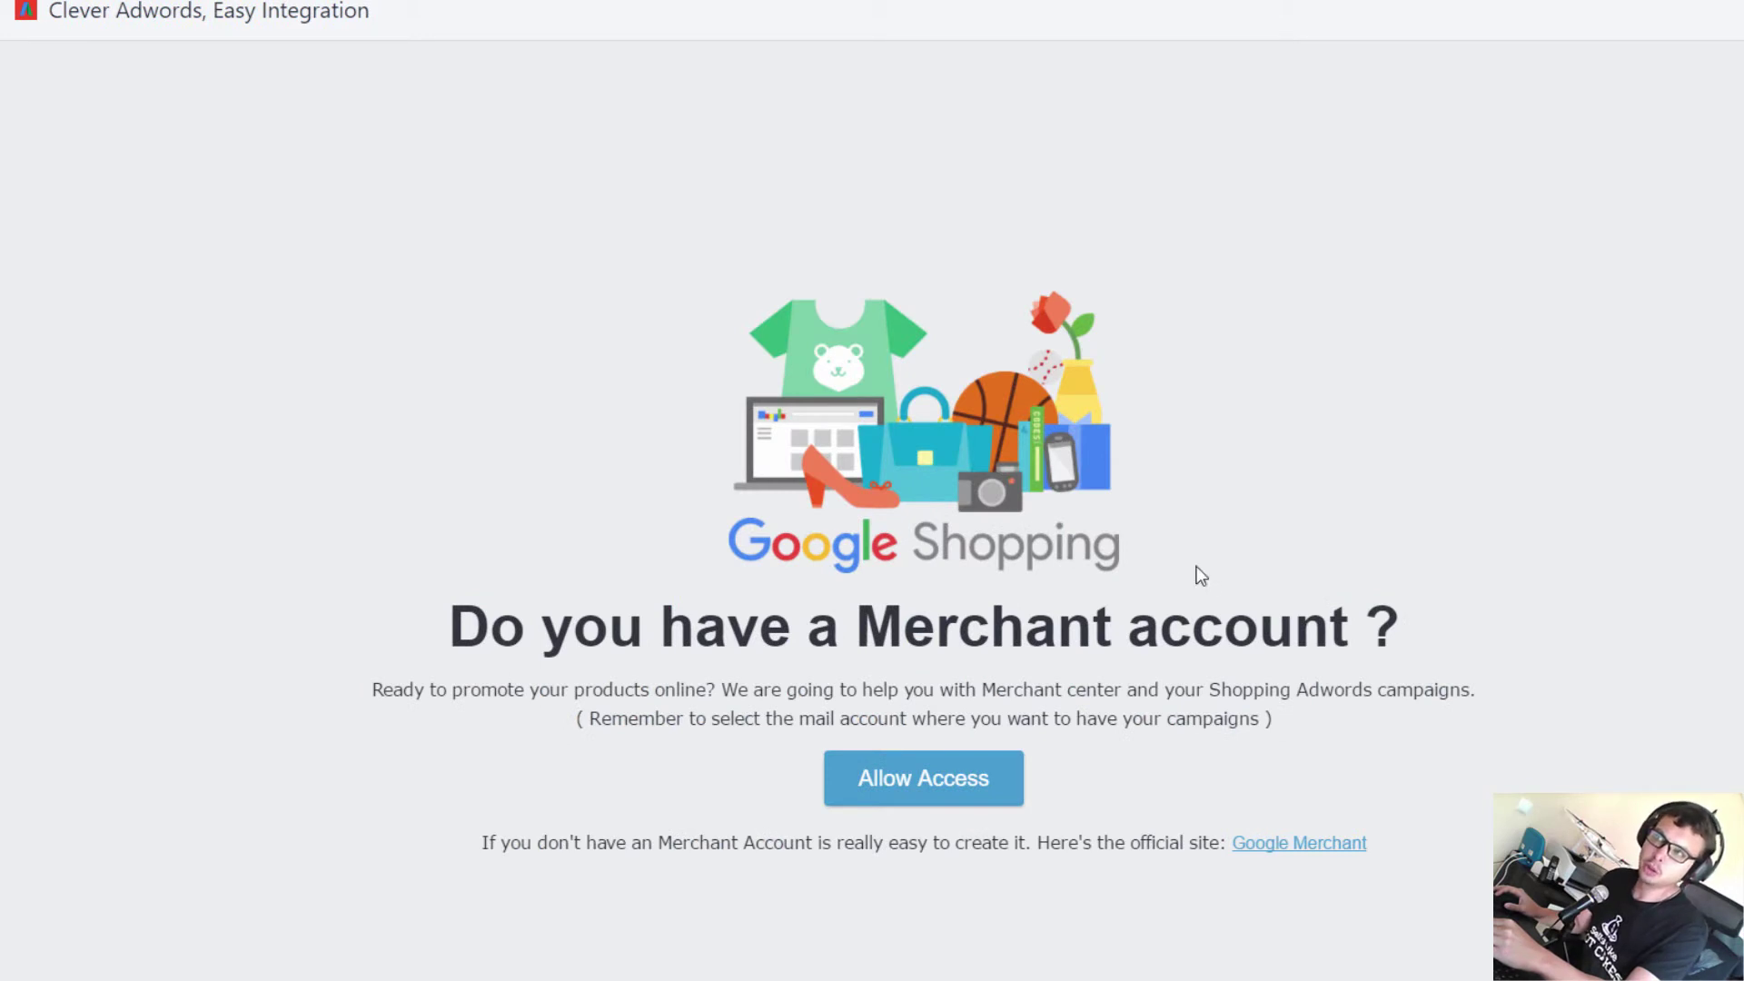